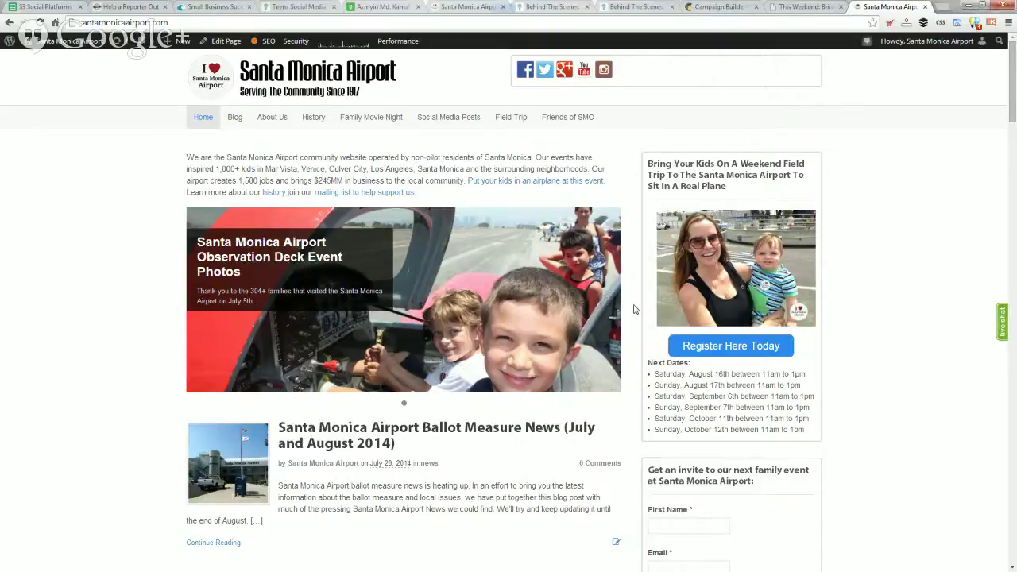
# Step: Highlight the upcoming field-trip dates list on the airport homepage, then clear the highlight
pyautogui.moveTo(656, 373); pyautogui.dragTo(810, 433)
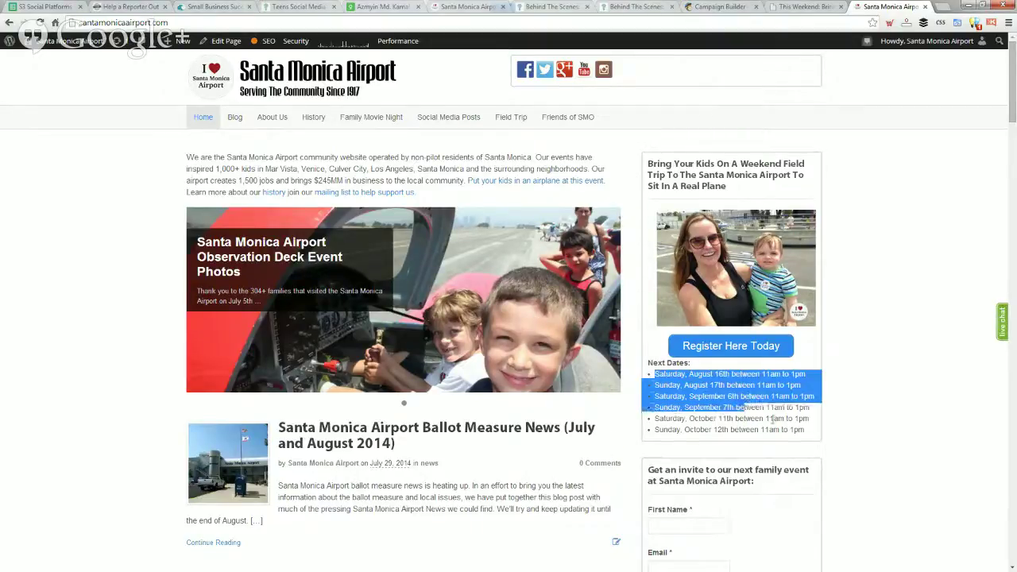
pyautogui.click(812, 436)
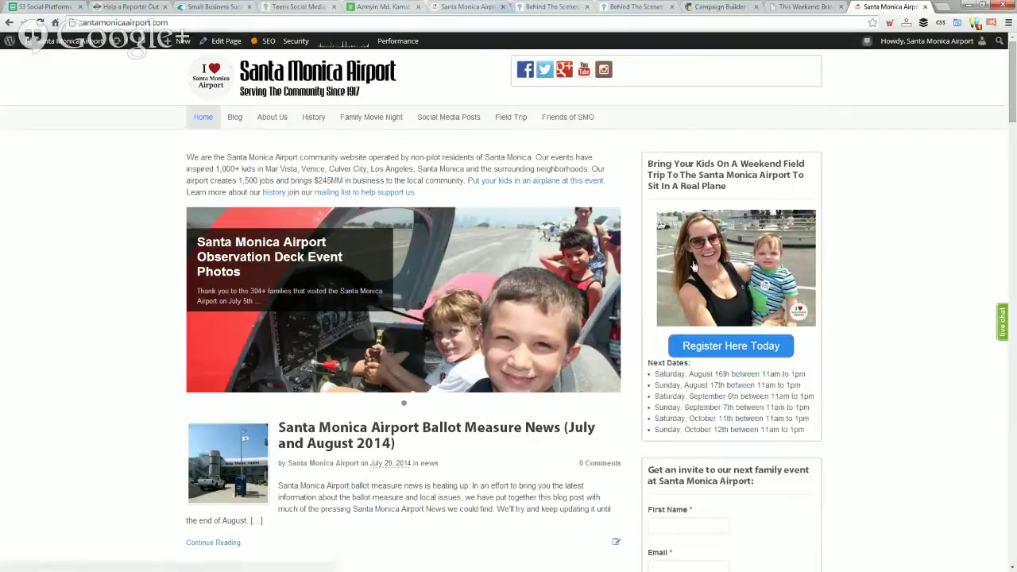
pyautogui.click(723, 8)
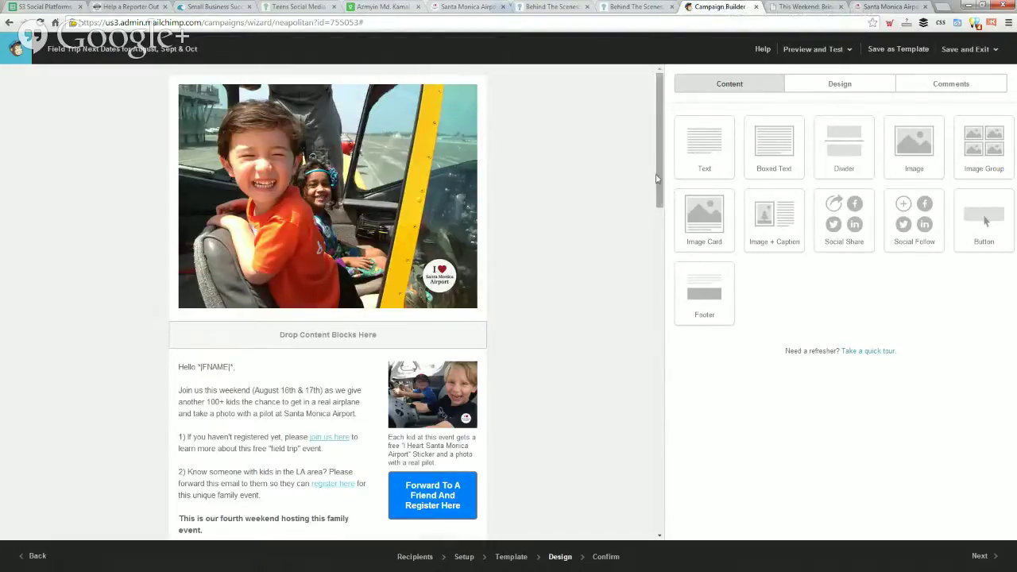
pyautogui.moveTo(661, 178); pyautogui.dragTo(667, 153)
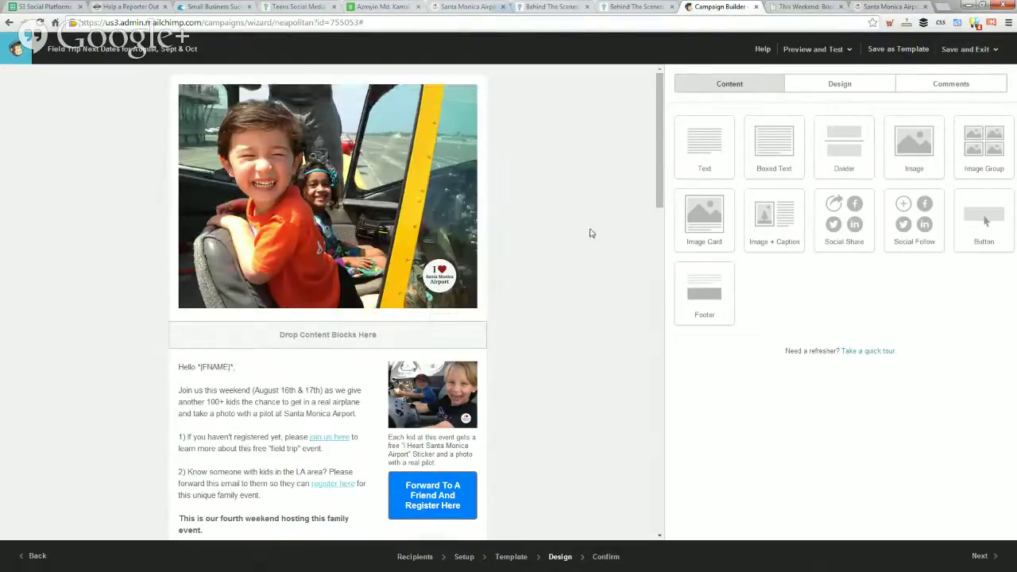
# Step: Check the header photo's link settings unchanged, then load the photo in the Photo Editor
pyautogui.click(356, 228)
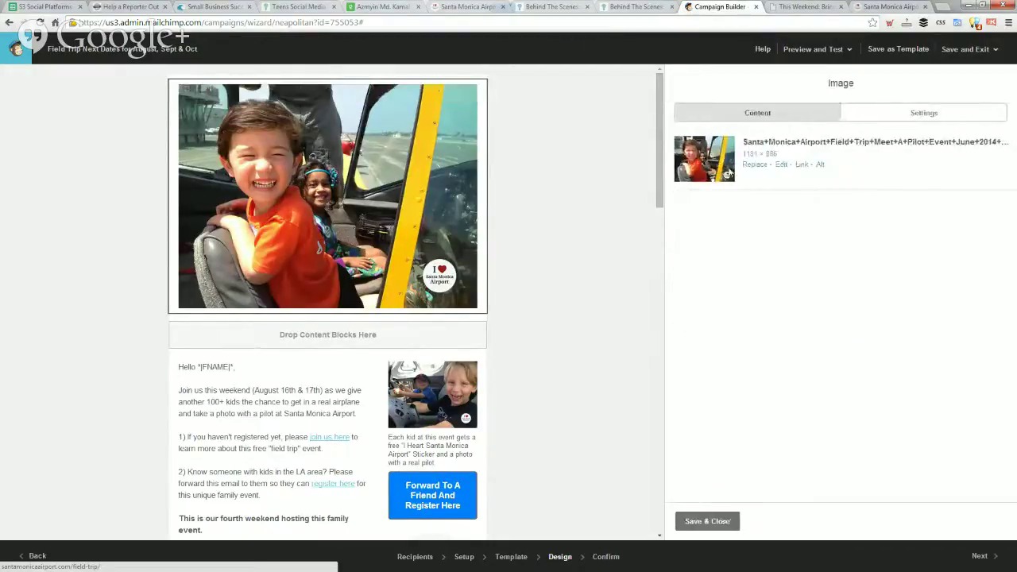
pyautogui.click(801, 165)
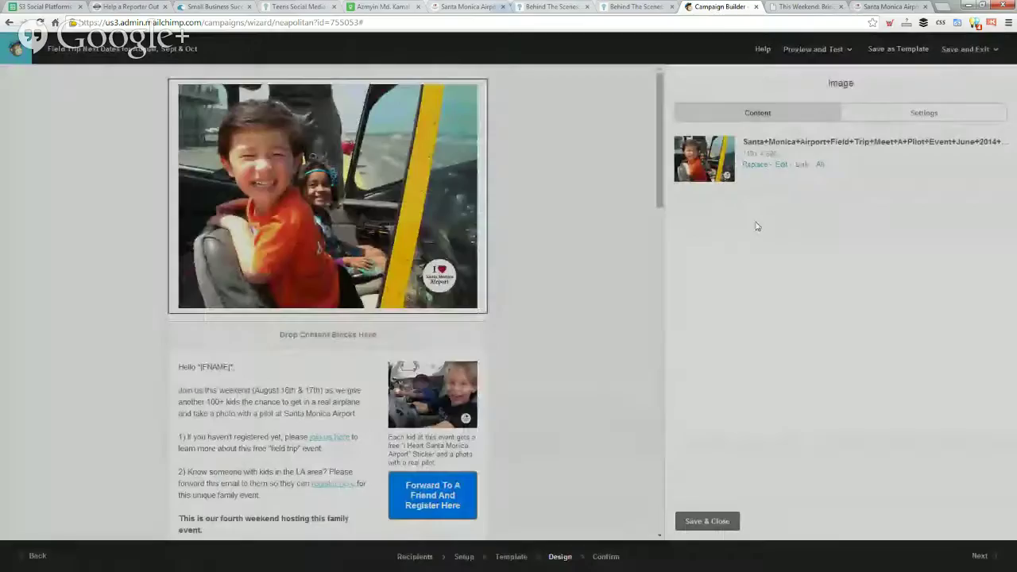
pyautogui.click(615, 225)
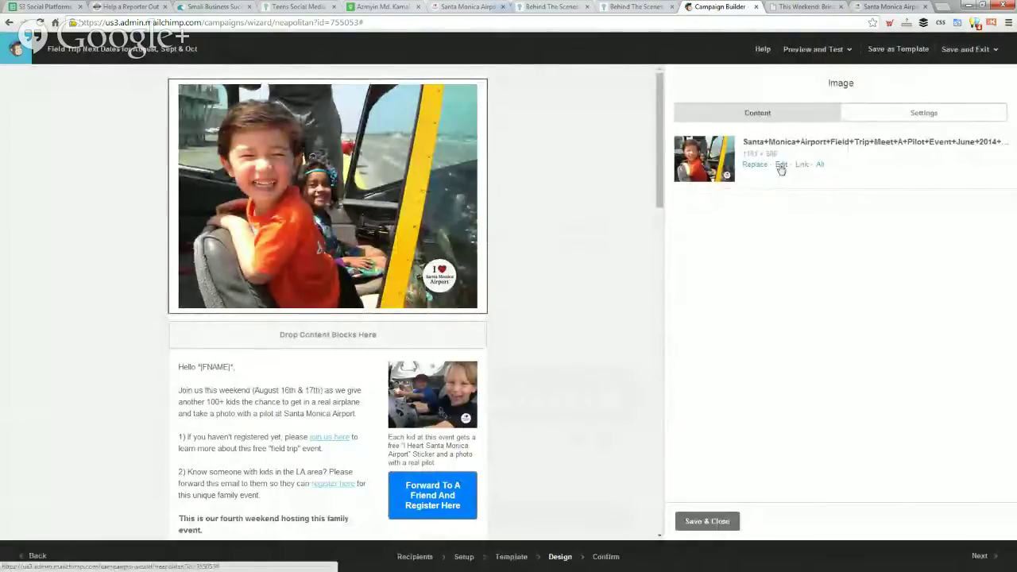
pyautogui.click(781, 165)
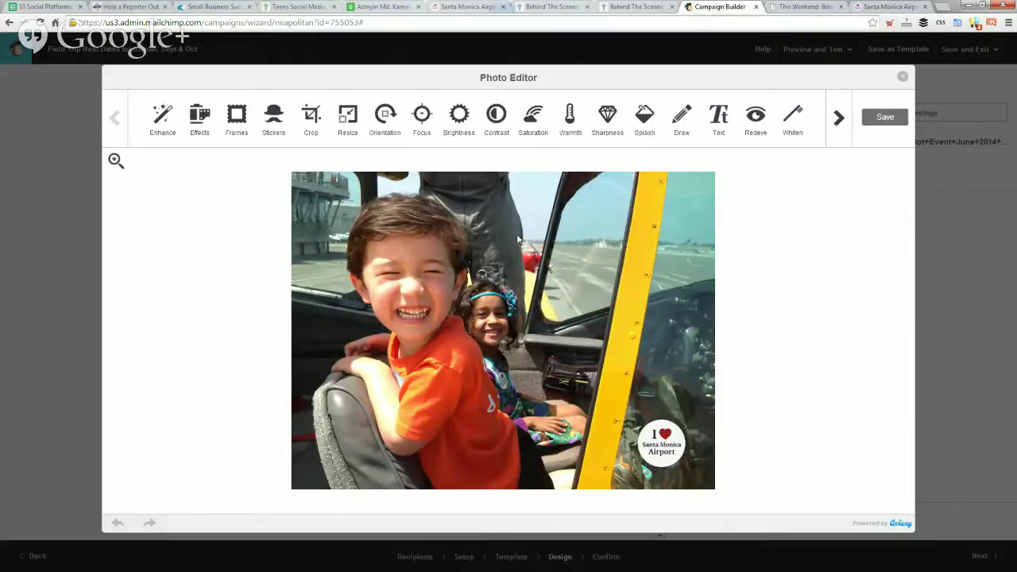
# Step: Add a text box, then enlarge, straighten and move it to the photo's upper right
pyautogui.click(719, 119)
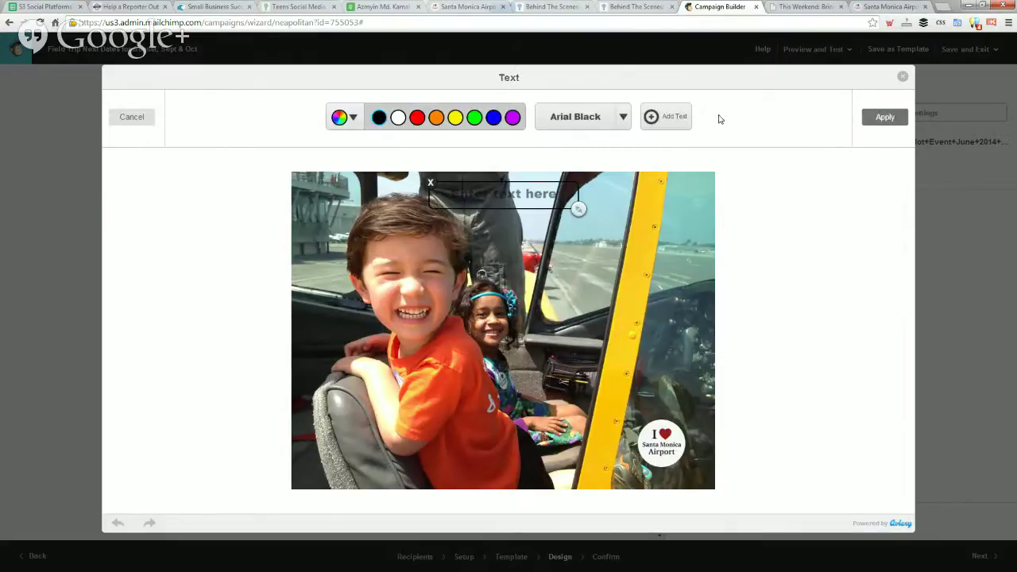
pyautogui.moveTo(579, 209); pyautogui.dragTo(629, 230)
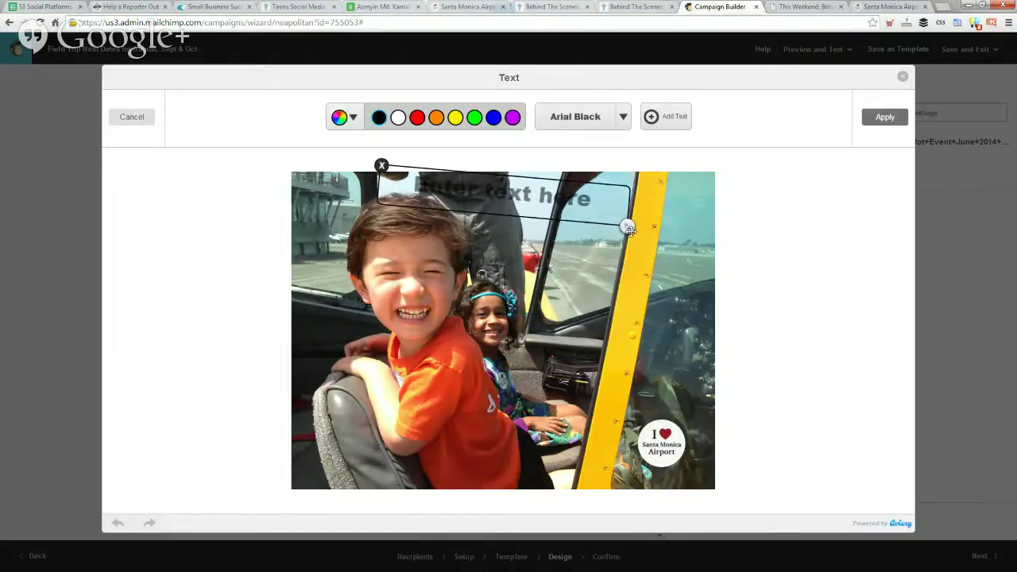
pyautogui.moveTo(629, 230)
pyautogui.mouseDown()
pyautogui.moveTo(644, 218)
pyautogui.moveTo(663, 227)
pyautogui.moveTo(653, 219)
pyautogui.mouseUp()
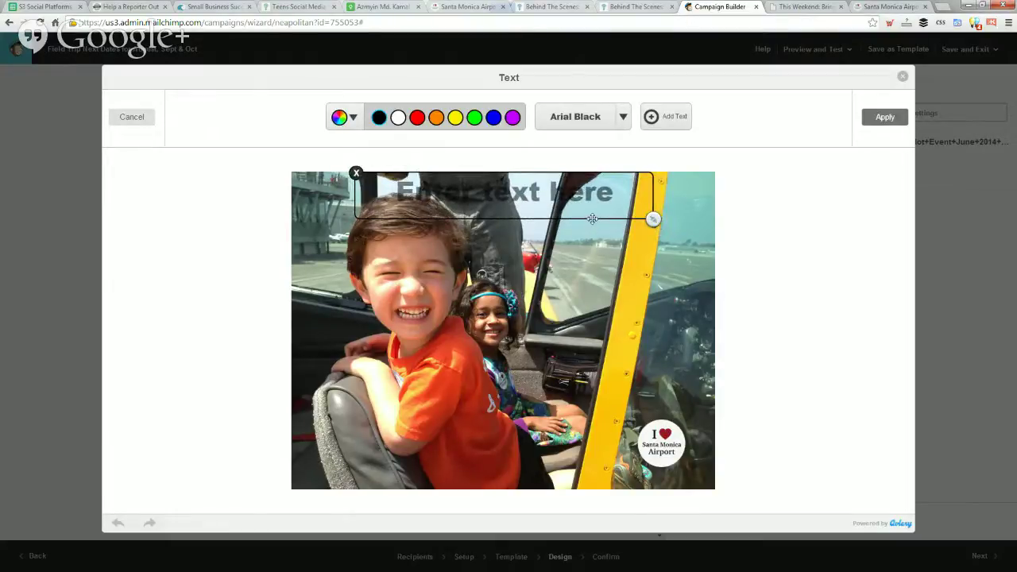
pyautogui.moveTo(592, 218)
pyautogui.mouseDown()
pyautogui.moveTo(657, 254)
pyautogui.moveTo(710, 224)
pyautogui.moveTo(703, 215)
pyautogui.mouseUp()
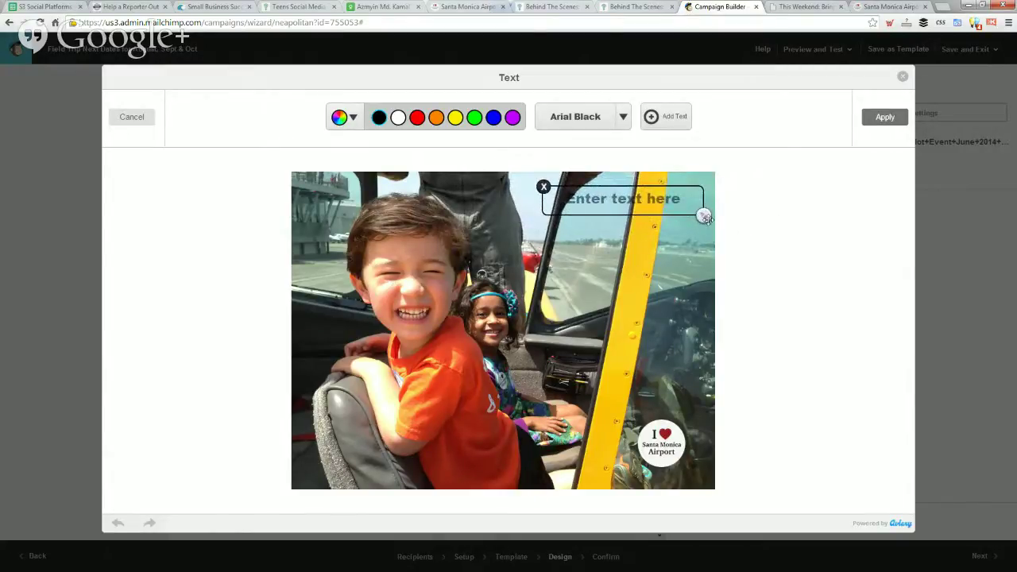
pyautogui.moveTo(705, 217); pyautogui.dragTo(734, 219)
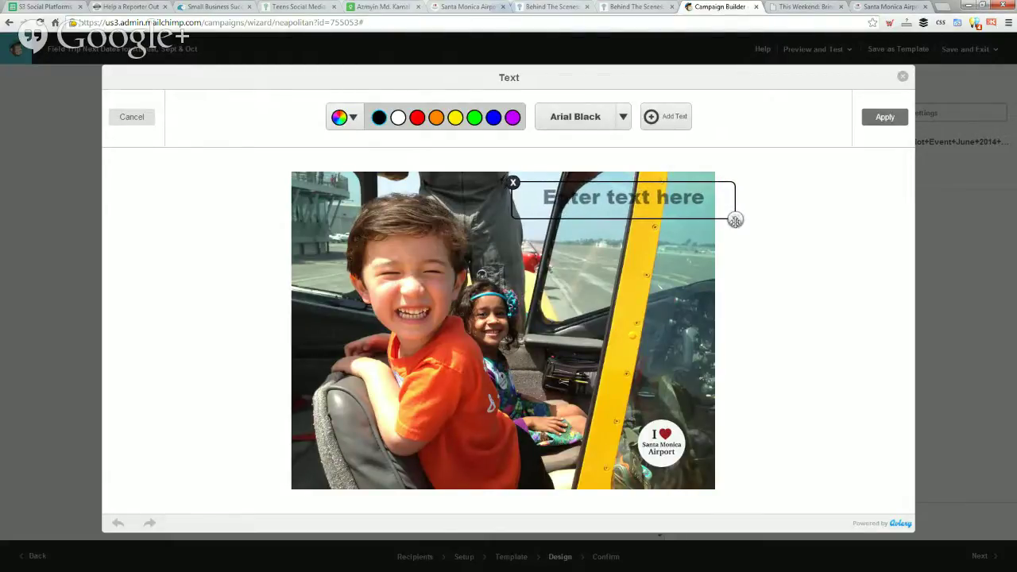
# Step: Replace the placeholder text with the lines 'Put your kids' and 'in a real airplane'
pyautogui.doubleClick(563, 201)
pyautogui.hotkey('ctrl', 'a')
pyautogui.press('BackSpace')
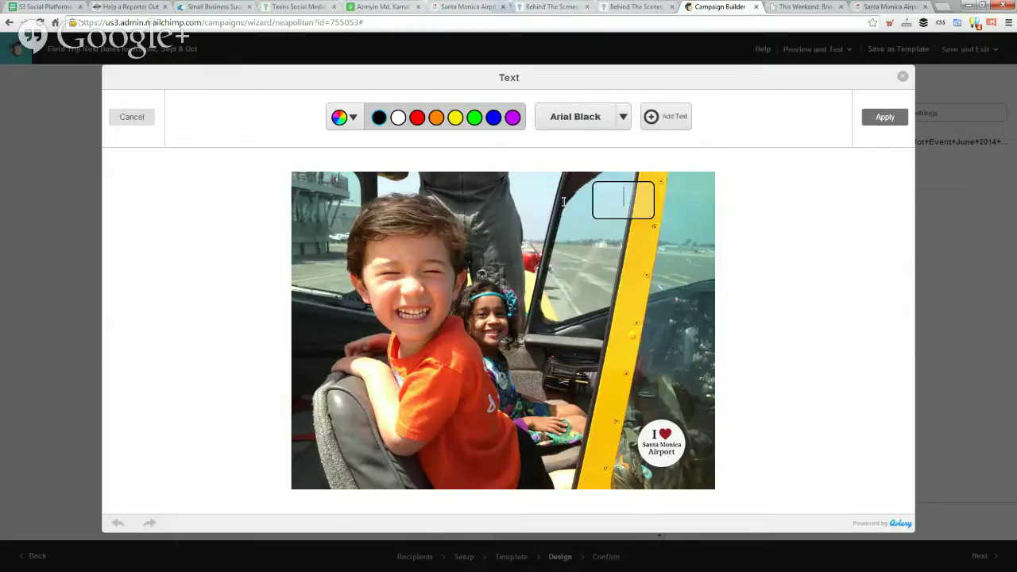
pyautogui.write('P')
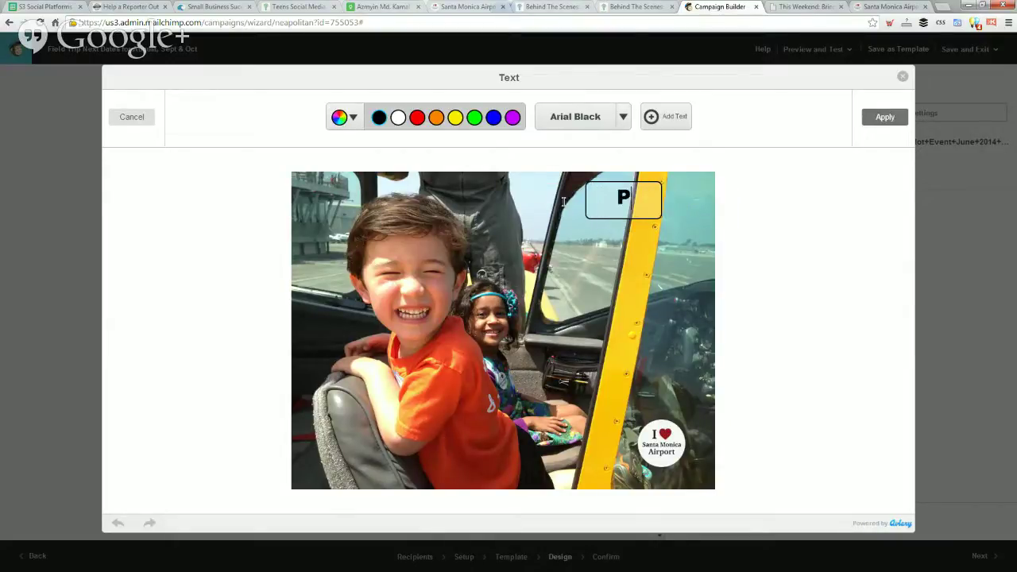
pyautogui.write('ut your kids')
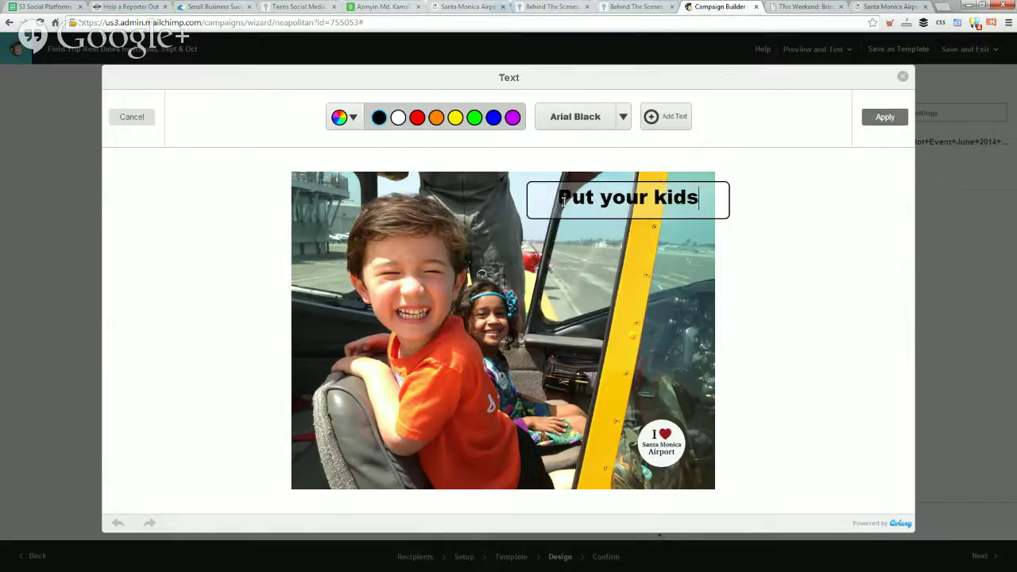
pyautogui.press('Return')
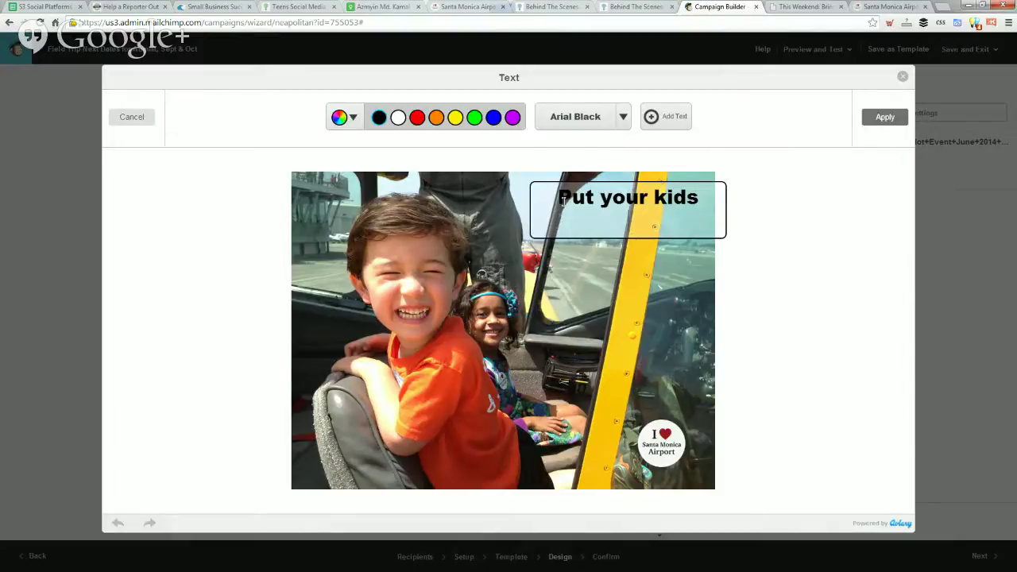
pyautogui.write('in a rea')
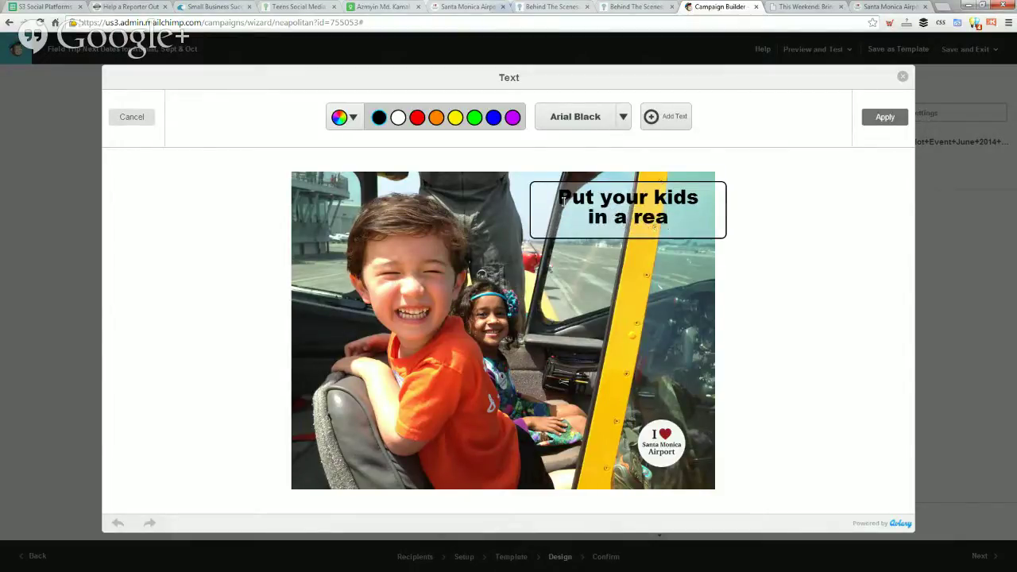
pyautogui.write('l airplane')
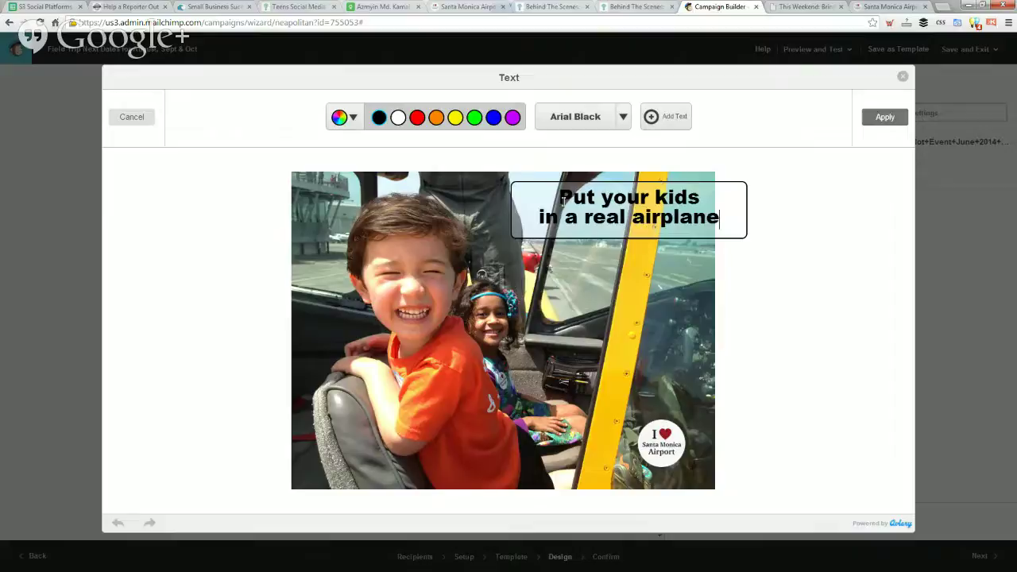
# Step: Add the caption lines 'at the', 'Santa Monica' and 'Airport'
pyautogui.press('Return')
pyautogui.write('at')
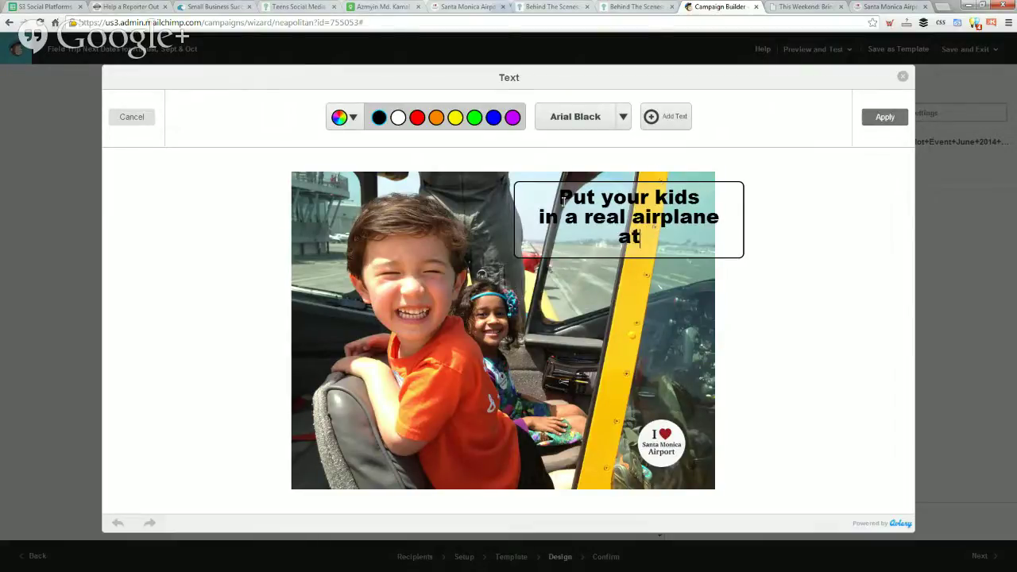
pyautogui.write(' this')
pyautogui.press('BackSpace')
pyautogui.press('BackSpace')
pyautogui.write('e')
pyautogui.press('Return')
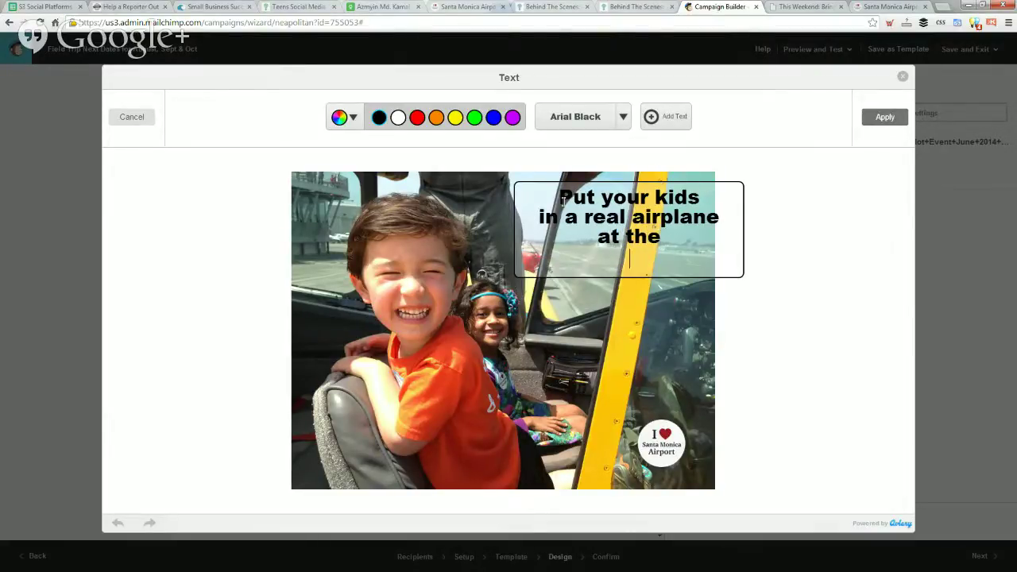
pyautogui.write('Santa Monica')
pyautogui.press('Return')
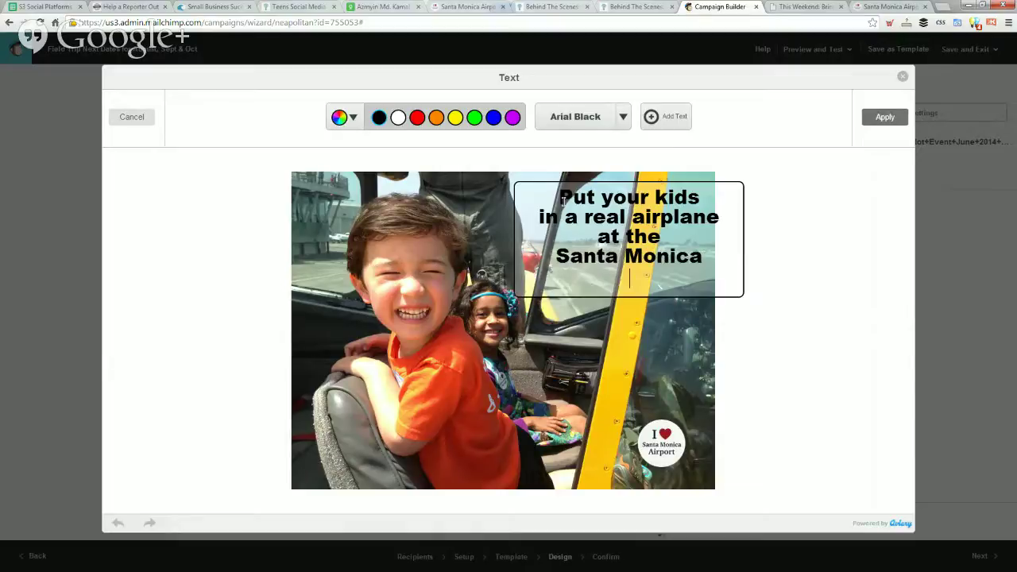
pyautogui.write('Airport')
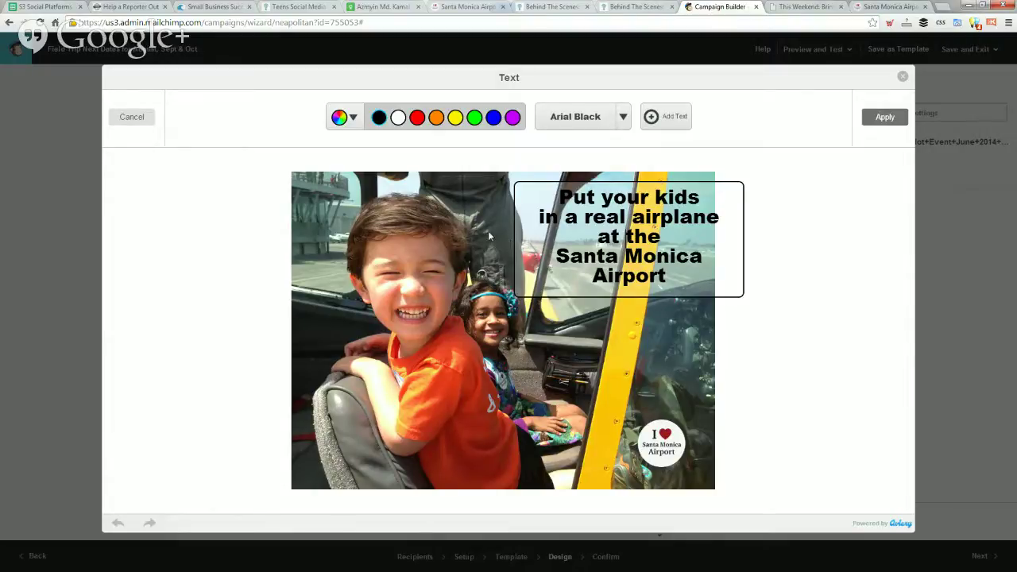
# Step: Set the caption font to Luckiest Guy and its colour to white
pyautogui.moveTo(568, 182); pyautogui.dragTo(558, 190)
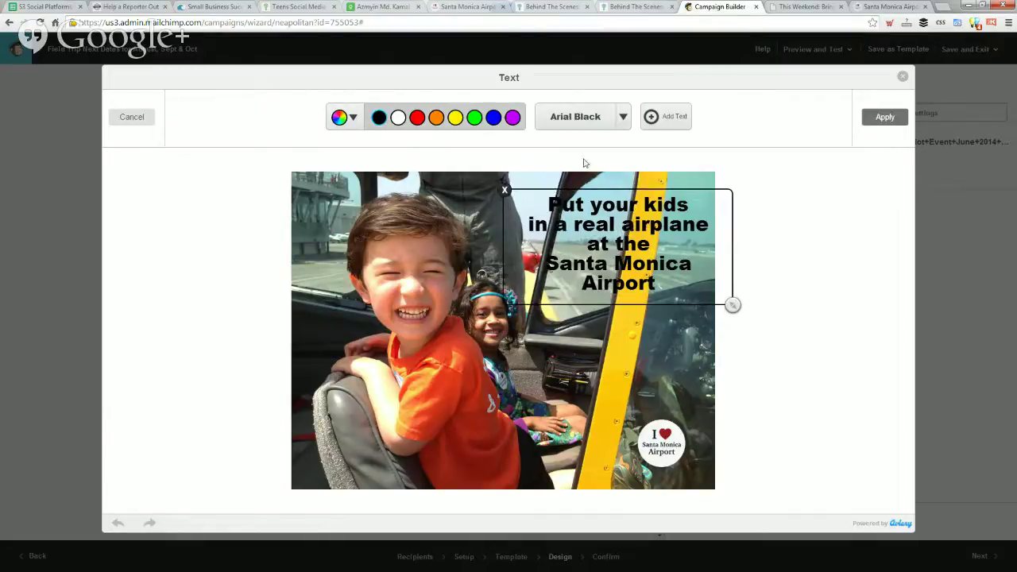
pyautogui.click(623, 118)
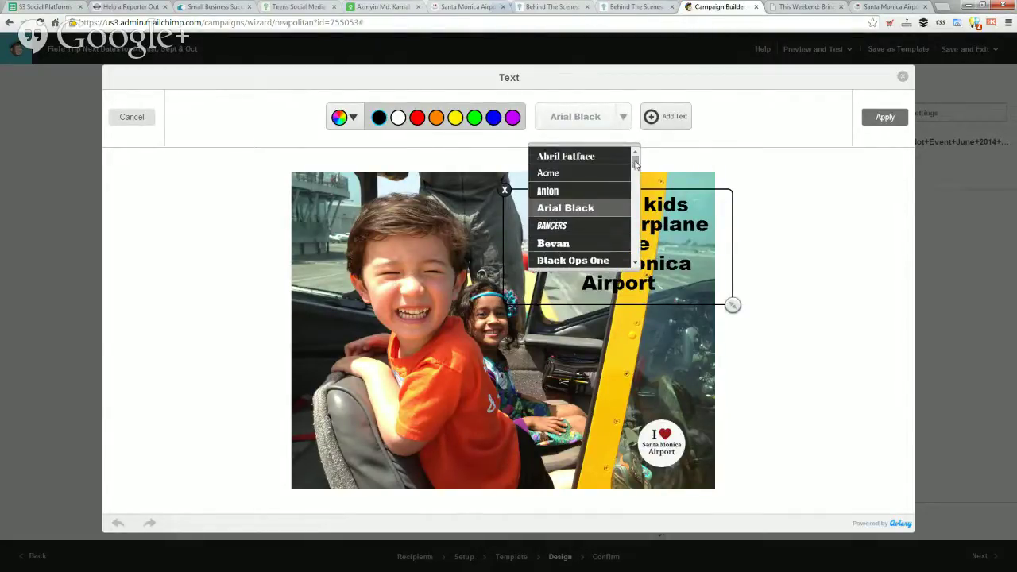
pyautogui.moveTo(636, 162)
pyautogui.mouseDown()
pyautogui.moveTo(639, 250)
pyautogui.moveTo(635, 213)
pyautogui.mouseUp()
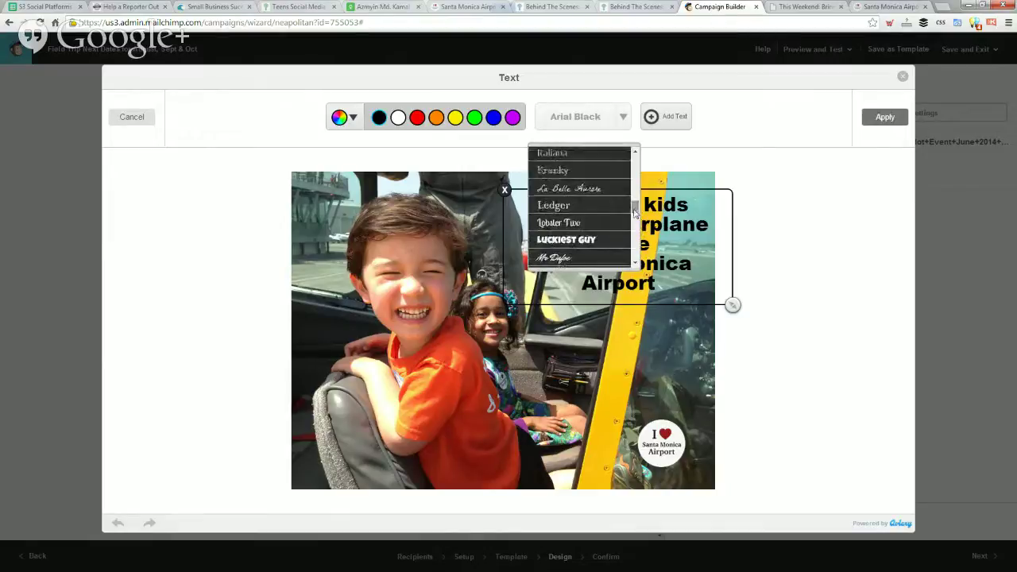
pyautogui.click(585, 240)
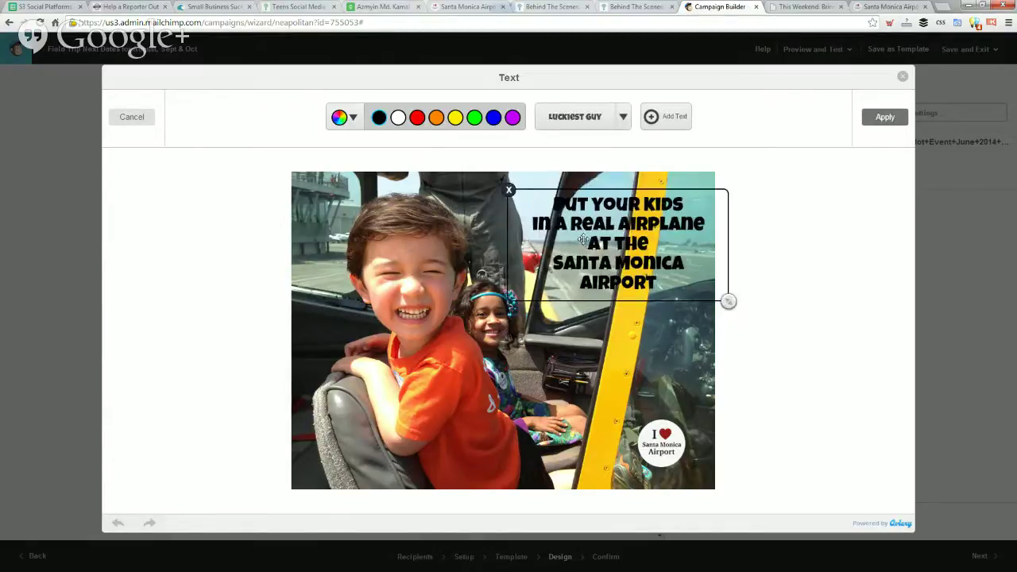
pyautogui.click(397, 119)
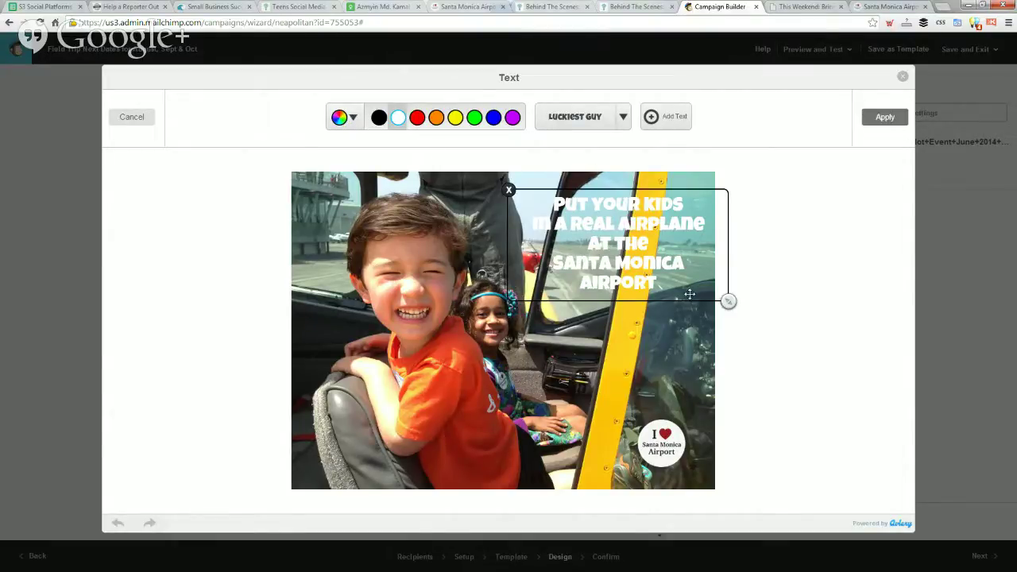
# Step: Reposition the caption box lower and further left on the photo
pyautogui.moveTo(690, 294); pyautogui.dragTo(672, 293)
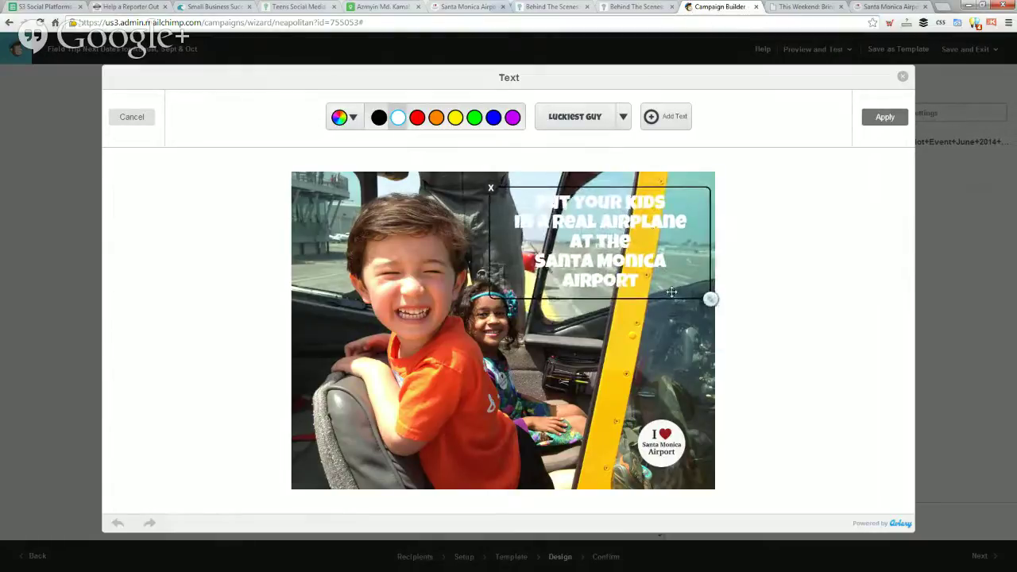
pyautogui.doubleClick(671, 292)
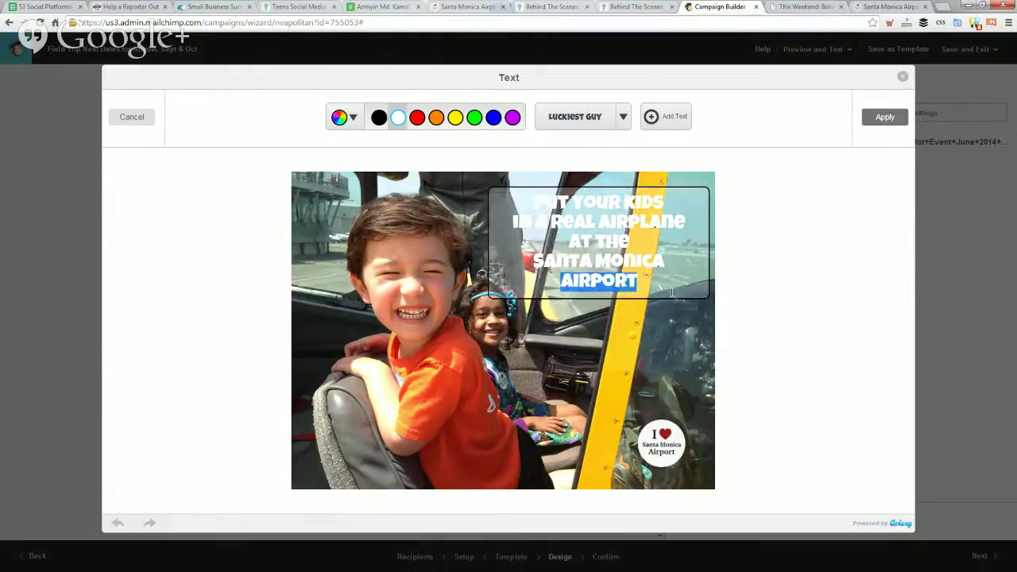
pyautogui.click(677, 292)
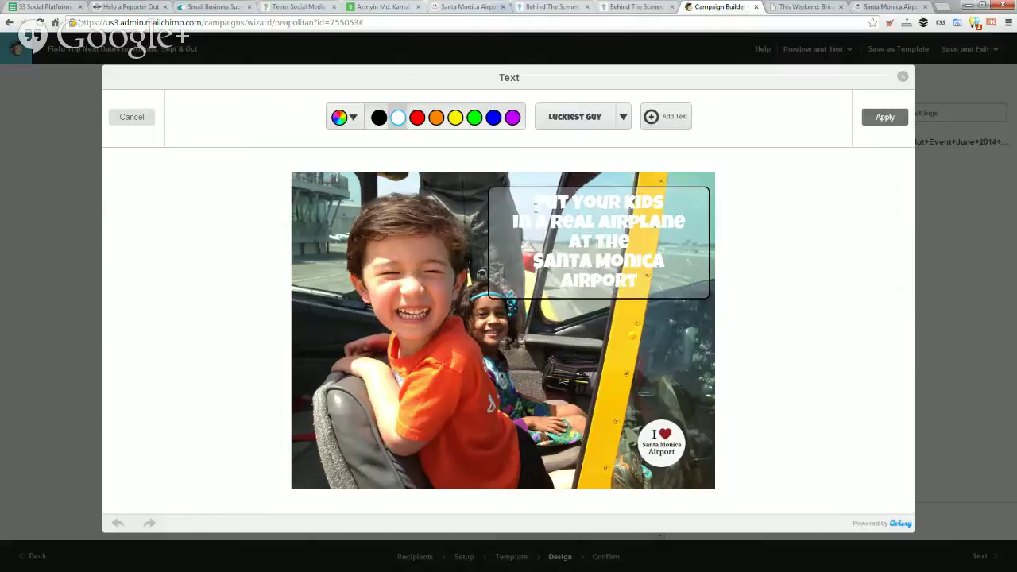
pyautogui.click(753, 234)
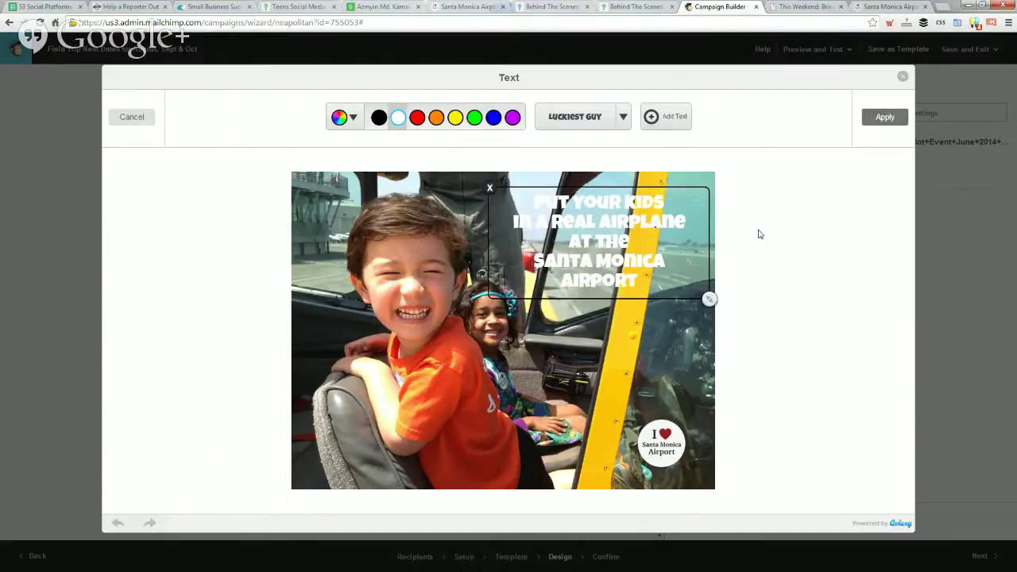
pyautogui.moveTo(685, 299)
pyautogui.mouseDown()
pyautogui.moveTo(681, 409)
pyautogui.moveTo(664, 394)
pyautogui.mouseUp()
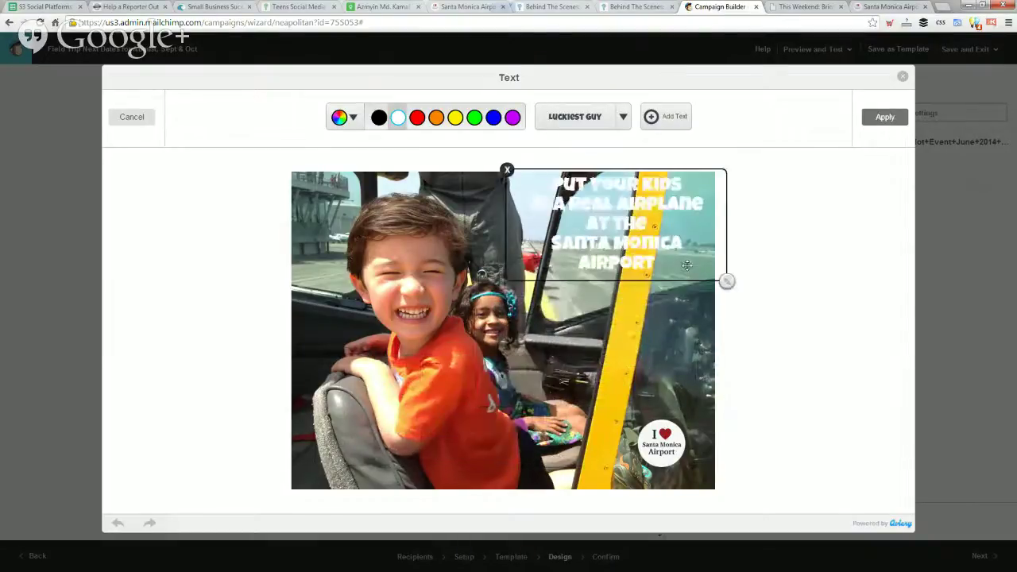
pyautogui.moveTo(687, 266)
pyautogui.mouseDown()
pyautogui.moveTo(662, 281)
pyautogui.moveTo(673, 292)
pyautogui.mouseUp()
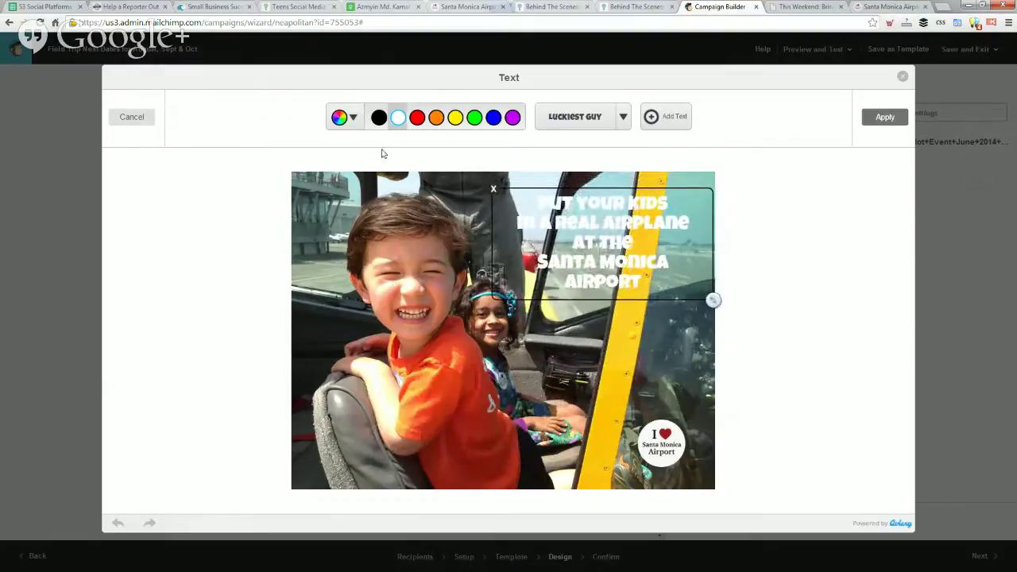
# Step: Try black, blue and red, keep white, and apply the caption at the upper right
pyautogui.click(379, 119)
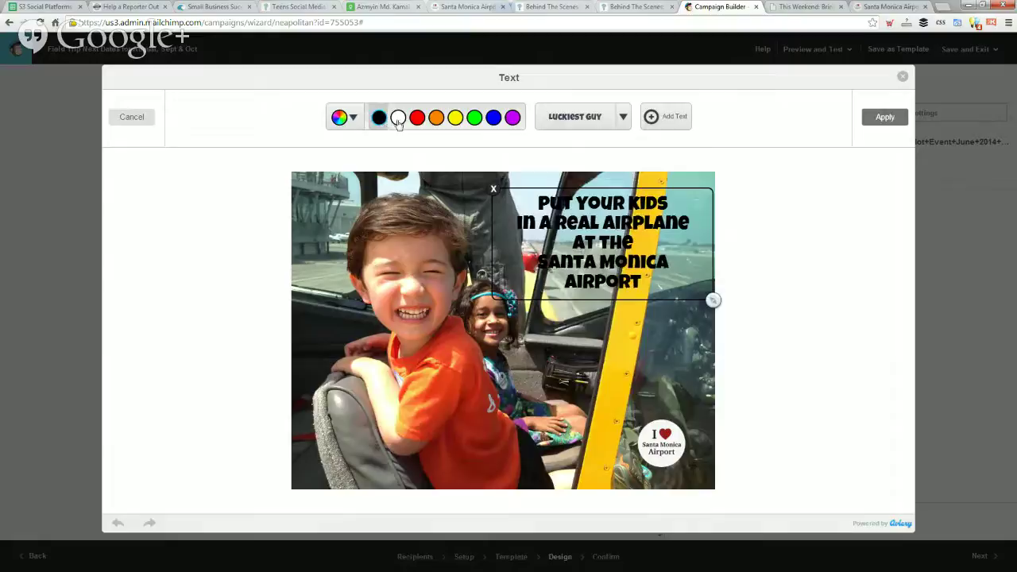
pyautogui.click(494, 119)
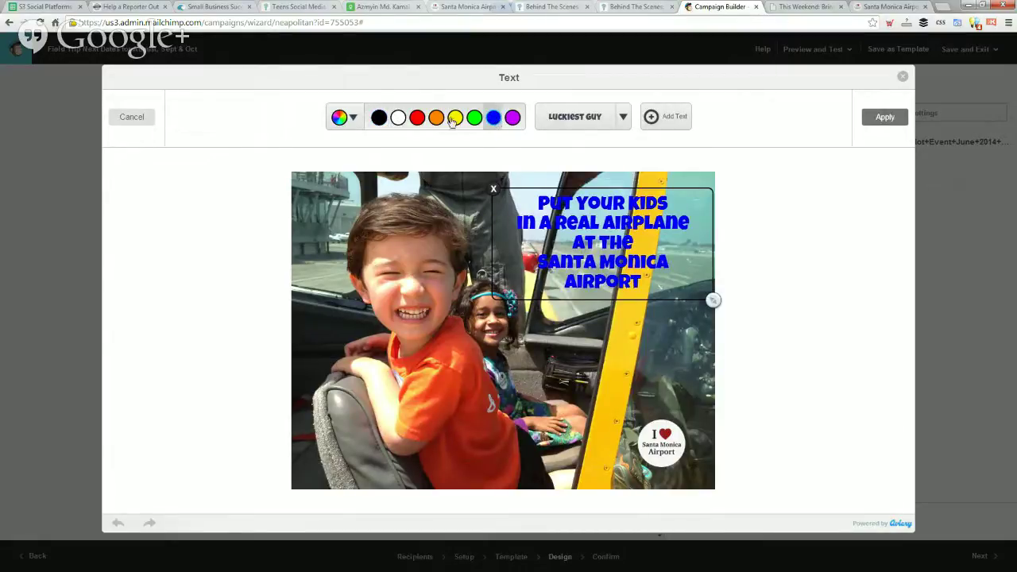
pyautogui.click(417, 118)
pyautogui.click(398, 119)
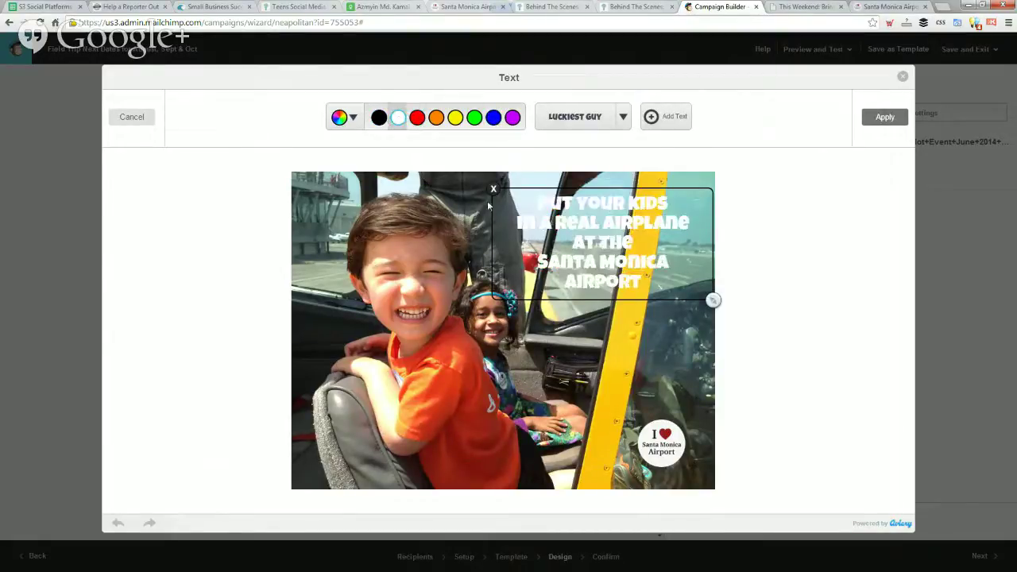
pyautogui.moveTo(614, 279)
pyautogui.mouseDown()
pyautogui.moveTo(630, 285)
pyautogui.moveTo(628, 276)
pyautogui.mouseUp()
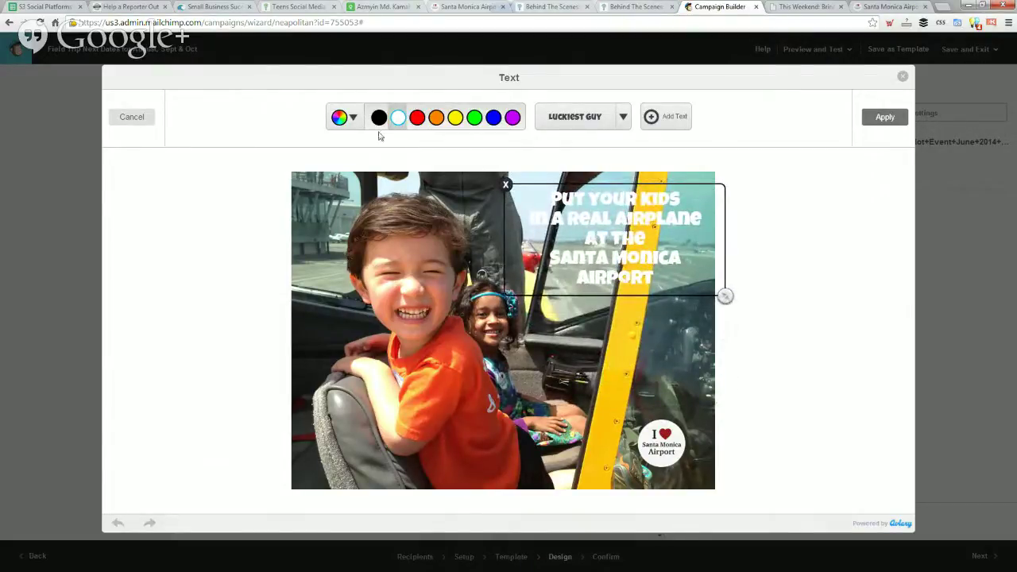
pyautogui.click(886, 119)
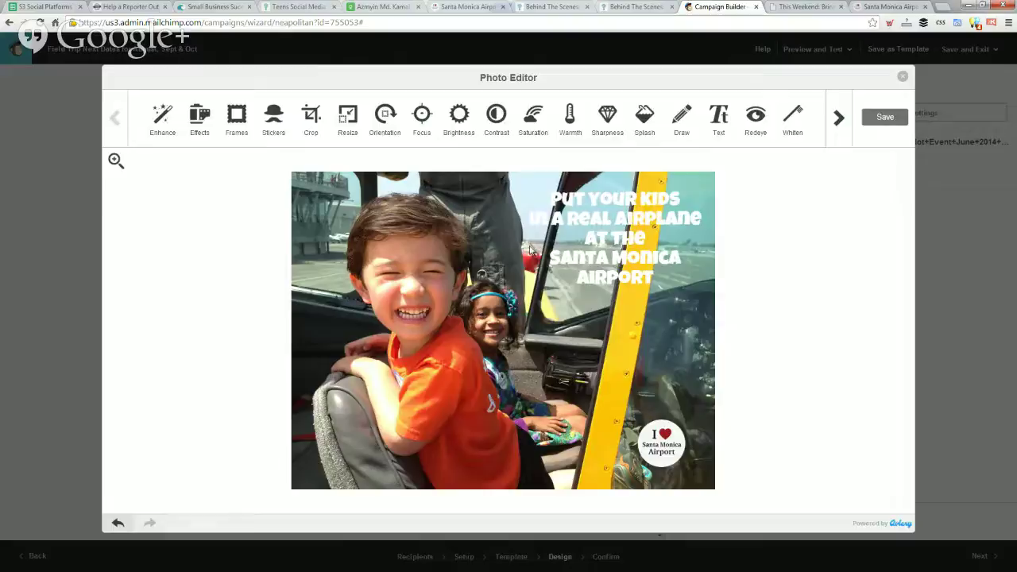
pyautogui.click(718, 123)
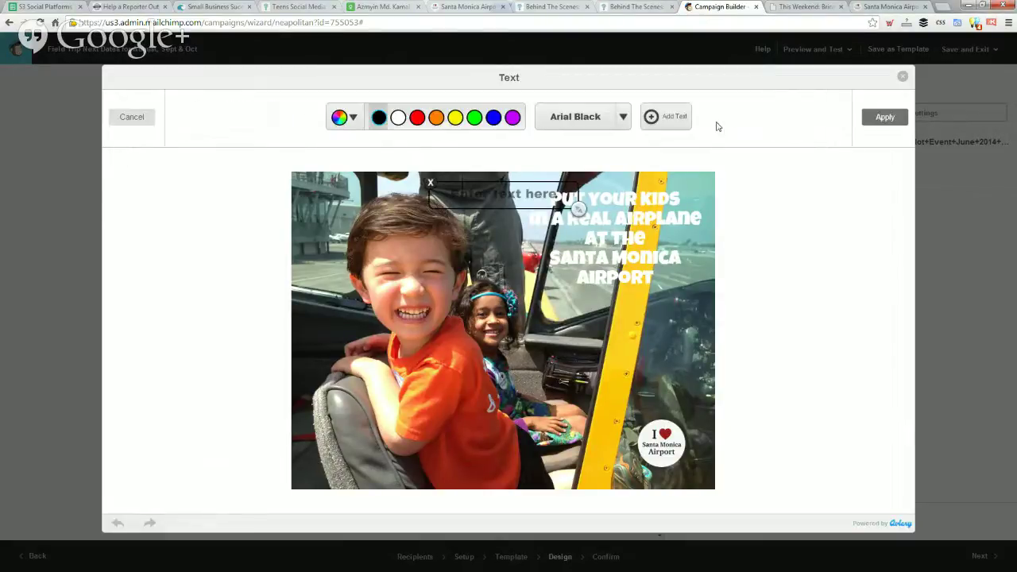
pyautogui.click(430, 184)
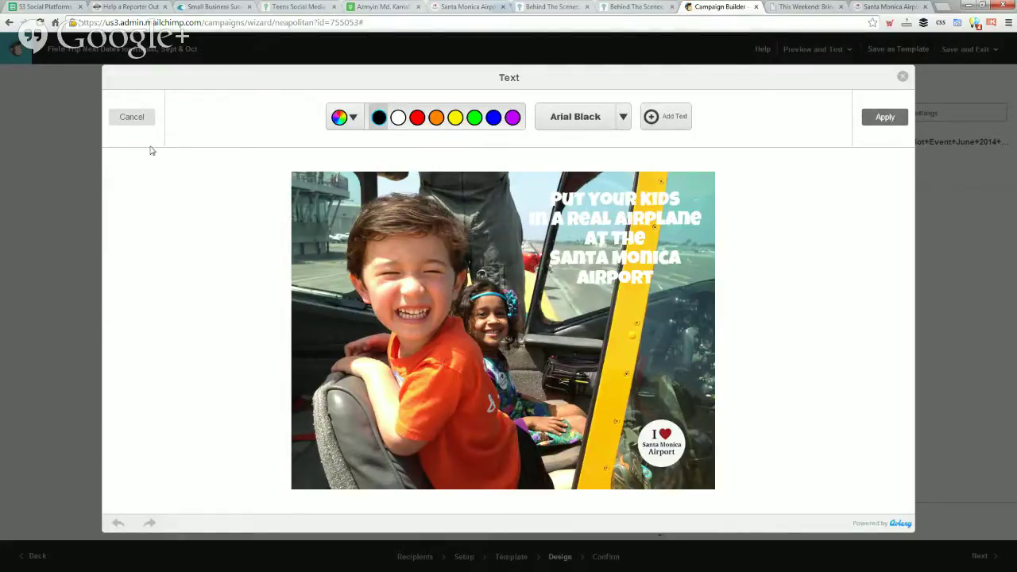
pyautogui.click(132, 118)
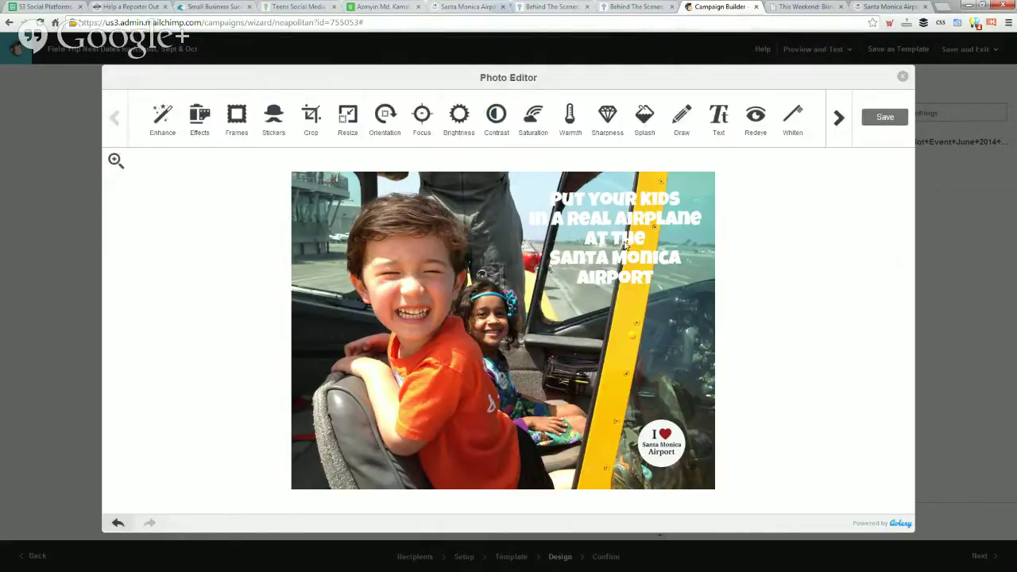
pyautogui.click(116, 524)
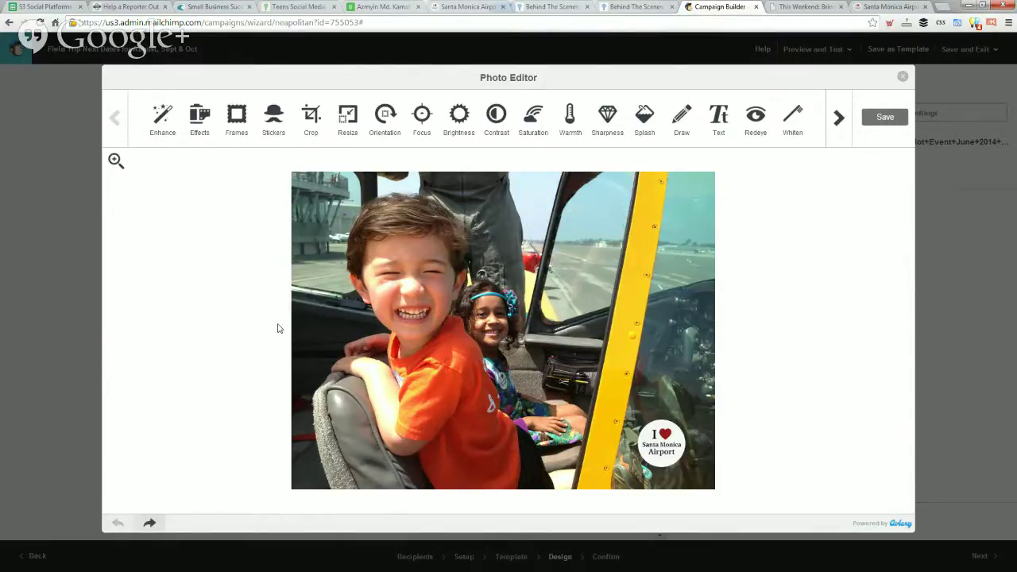
pyautogui.click(149, 523)
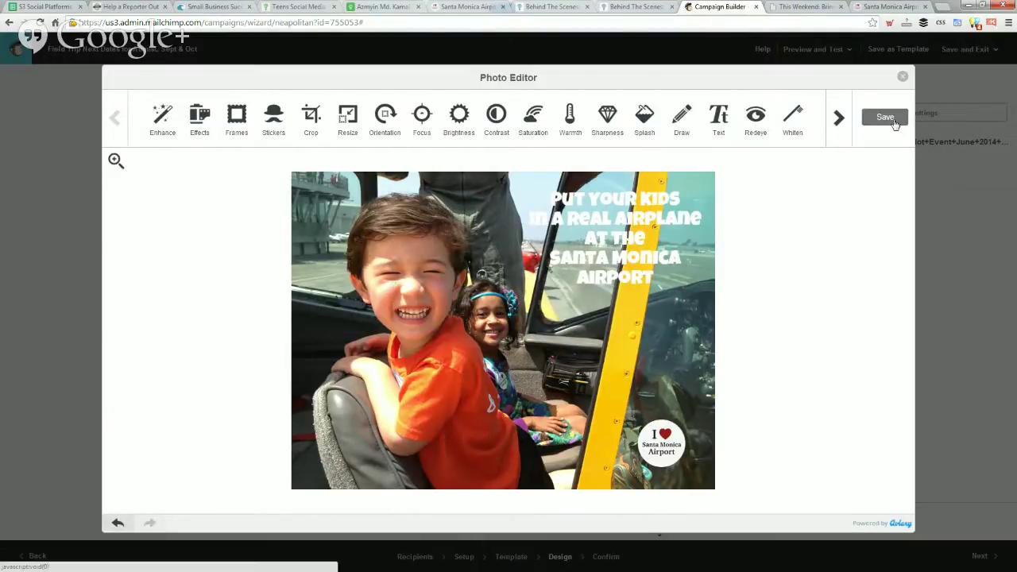
# Step: Save the captioned airplane photo and close the header image block with Save & Close
pyautogui.click(886, 117)
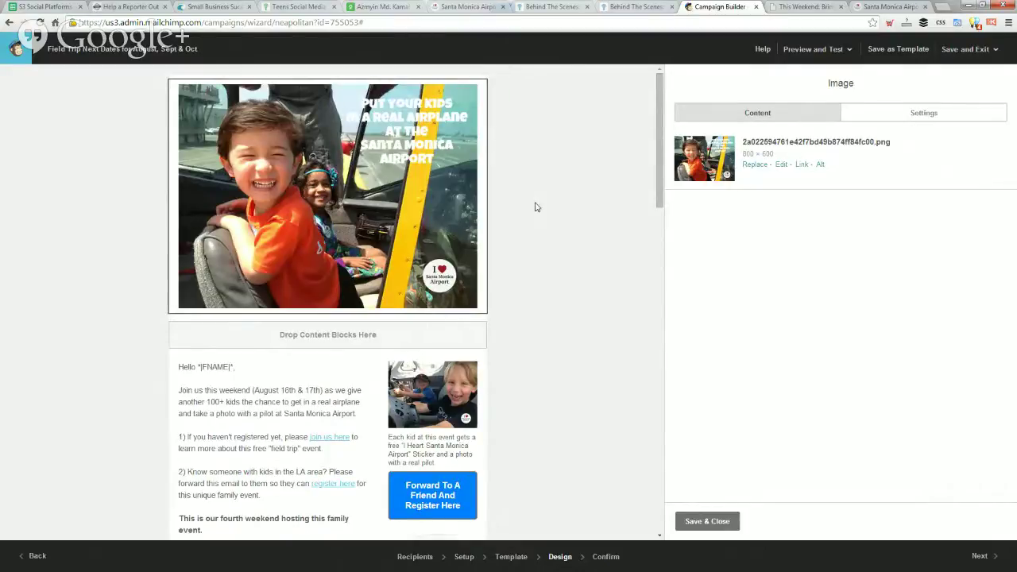
pyautogui.scroll(-3, 535, 208)
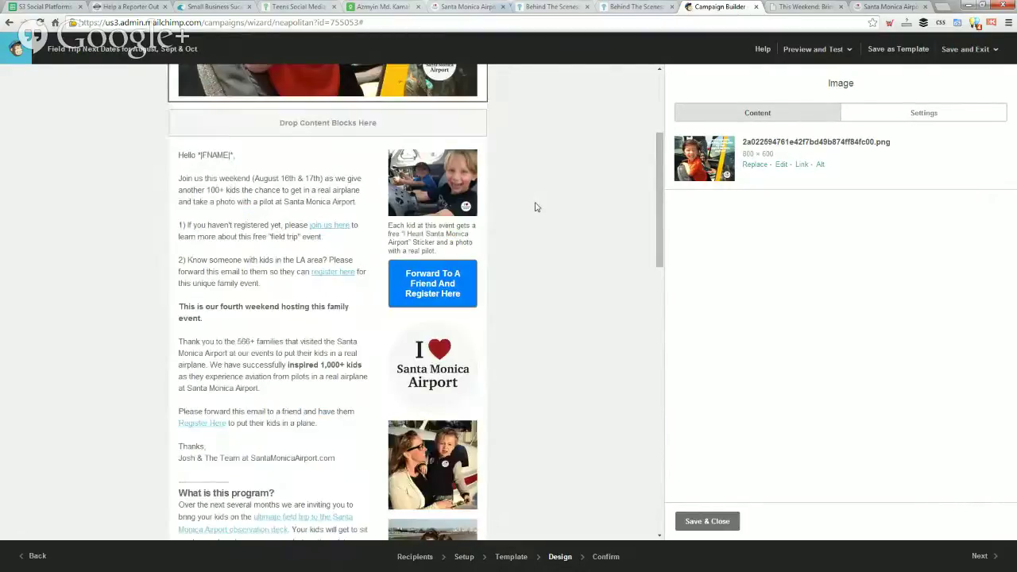
pyautogui.scroll(3, 535, 207)
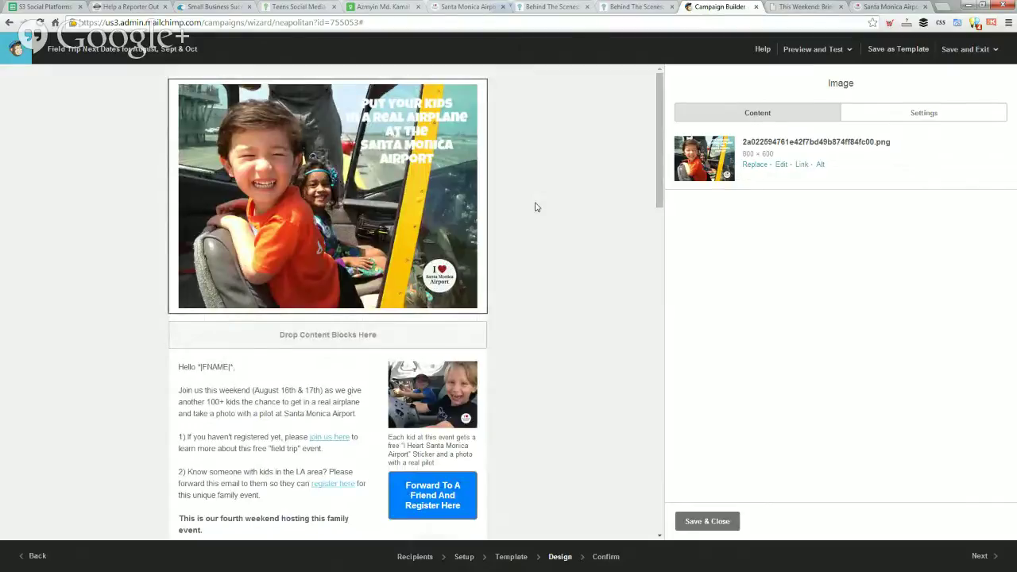
pyautogui.click(695, 522)
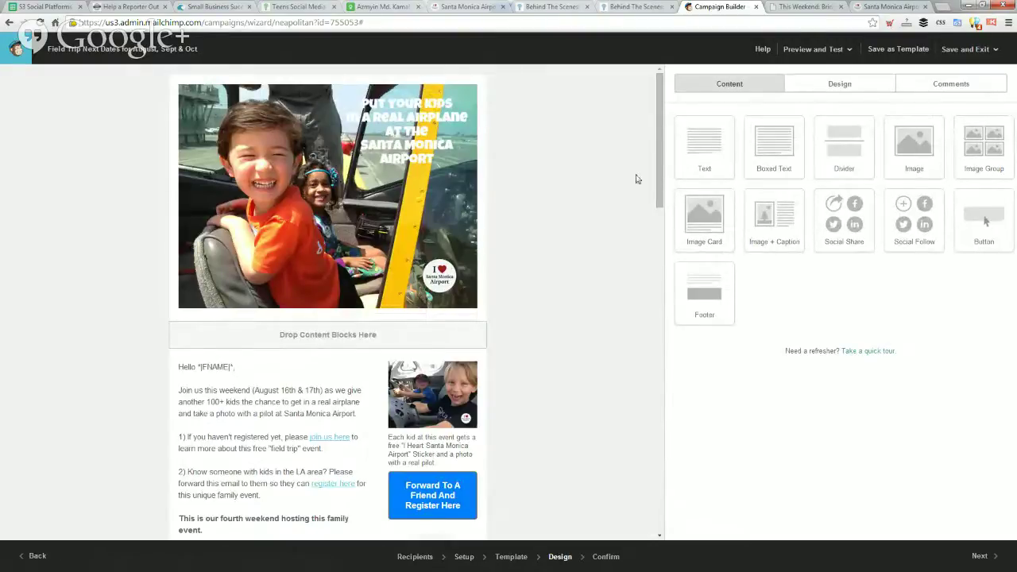
pyautogui.moveTo(659, 171); pyautogui.dragTo(653, 512)
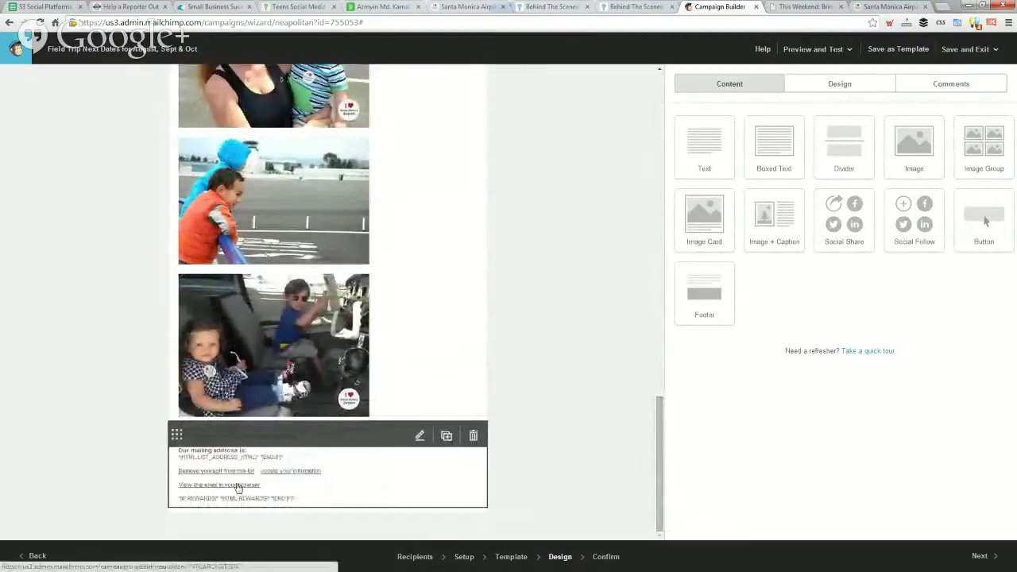
# Step: Reload the 'This Weekend' archive tab to show the captioned header, then re-maximize the window
pyautogui.moveTo(247, 492)
pyautogui.click(806, 7)
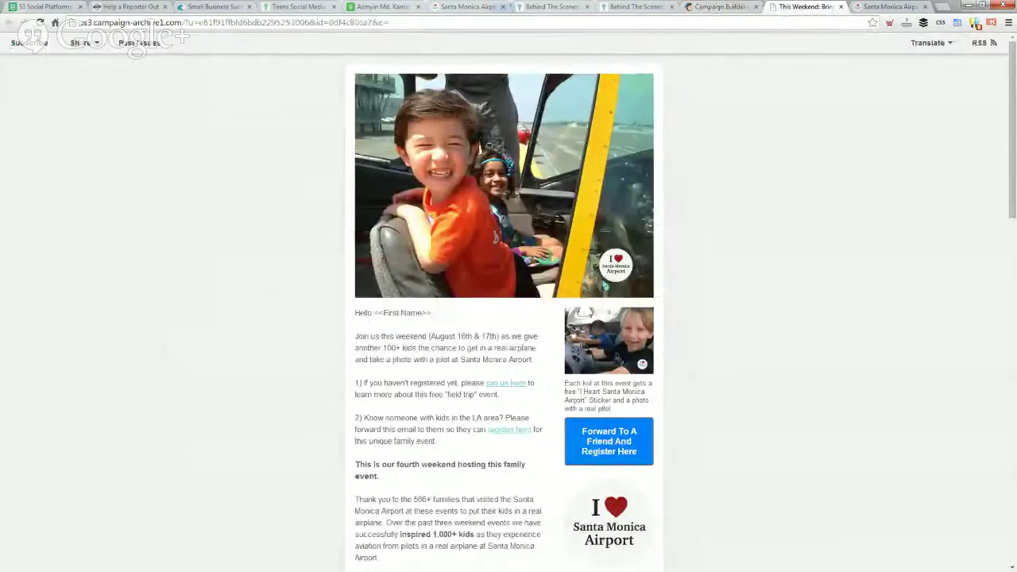
pyautogui.click(40, 22)
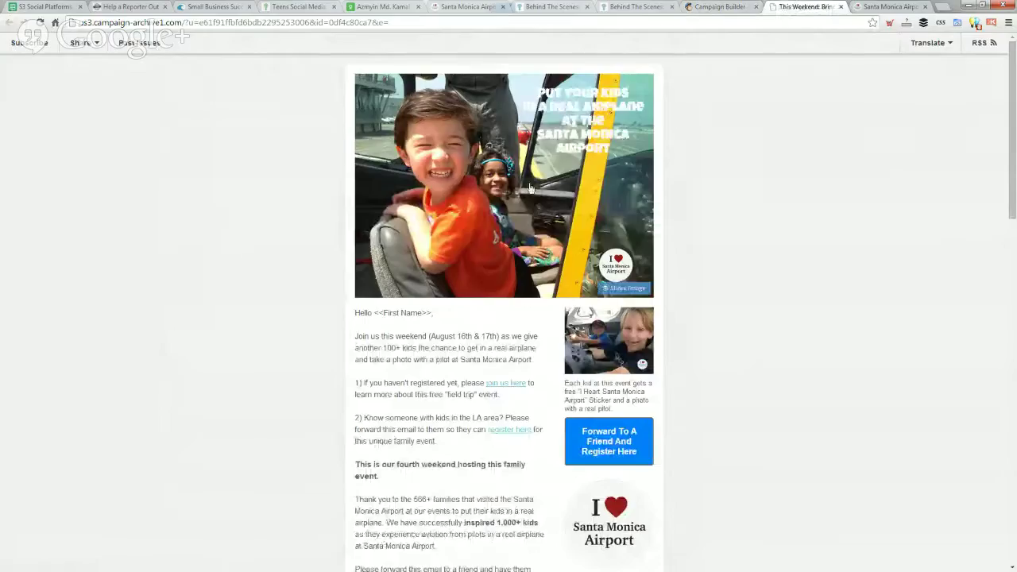
pyautogui.click(988, 6)
pyautogui.moveTo(300, 199)
pyautogui.mouseDown()
pyautogui.moveTo(797, 229)
pyautogui.moveTo(636, 234)
pyautogui.mouseUp()
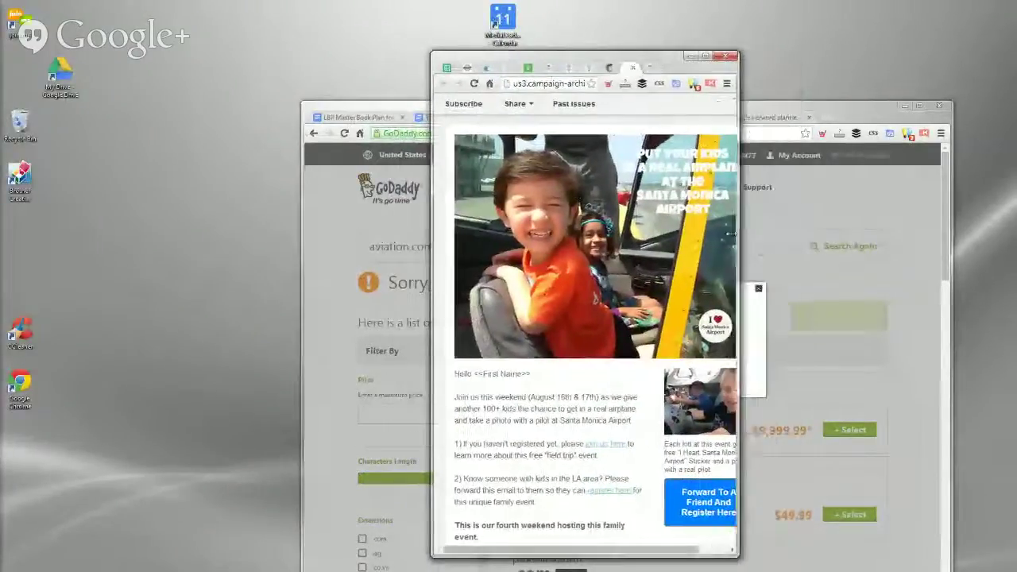
pyautogui.moveTo(628, 240)
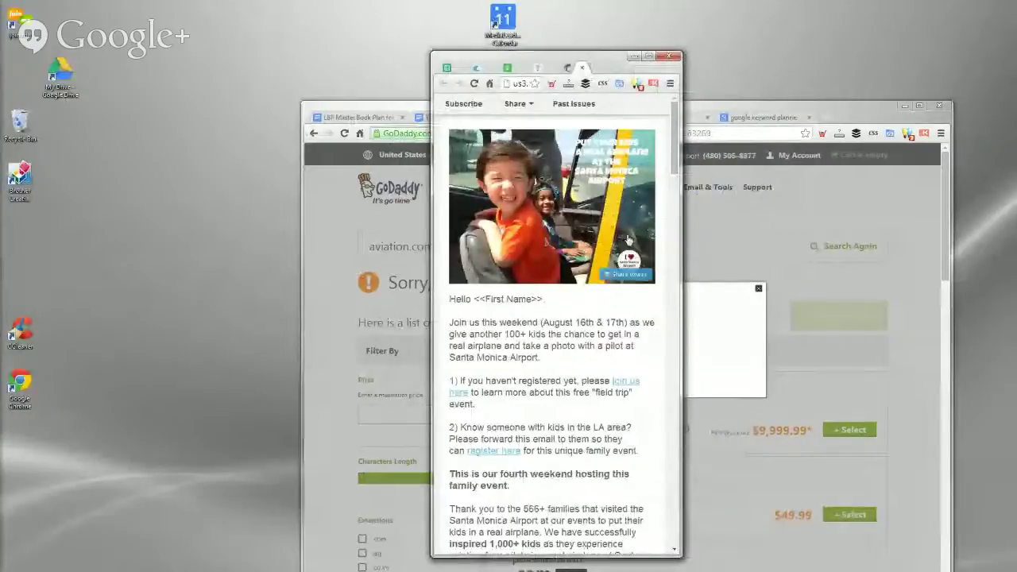
pyautogui.click(649, 54)
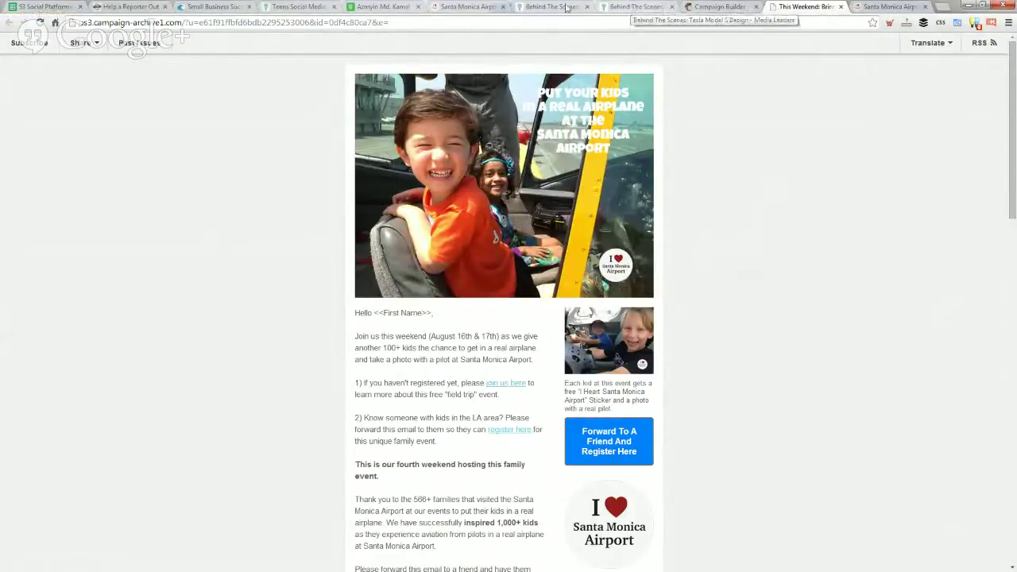
# Step: Switch to the 'Behind The Scenes' tab and go home via the MediaLeaders logo
pyautogui.click(540, 6)
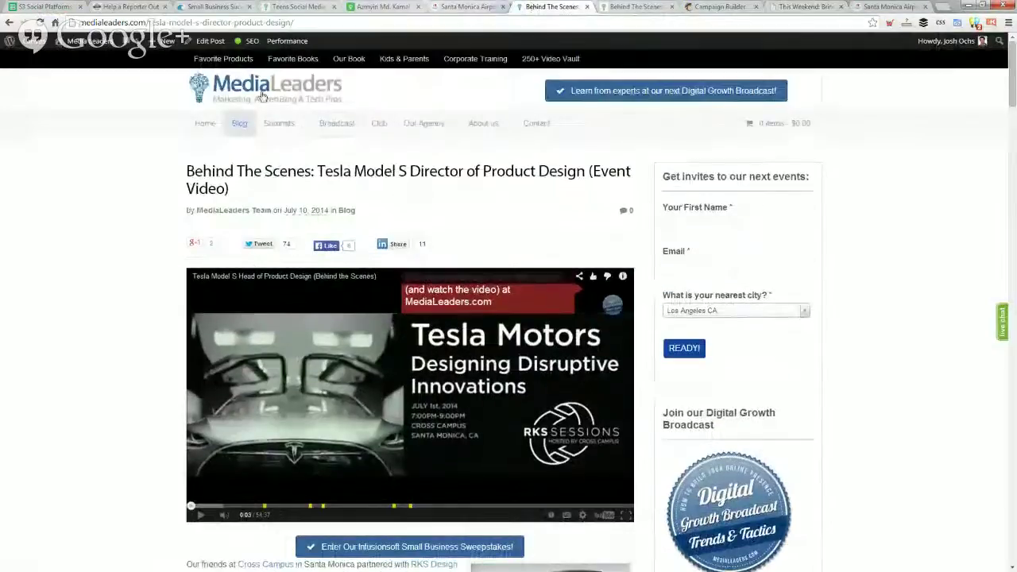
pyautogui.click(260, 97)
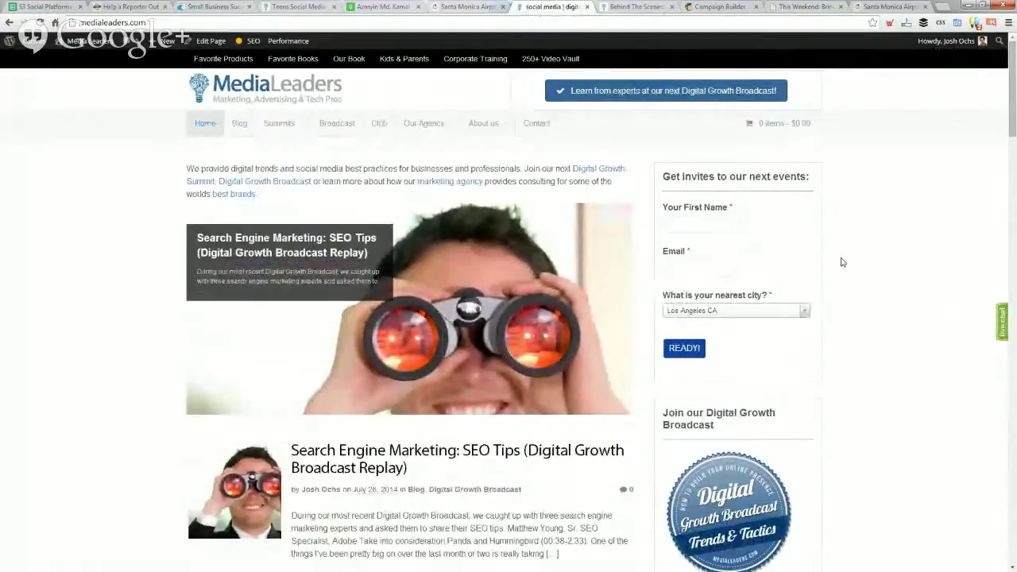
pyautogui.scroll(-2, 842, 262)
pyautogui.scroll(2, 843, 262)
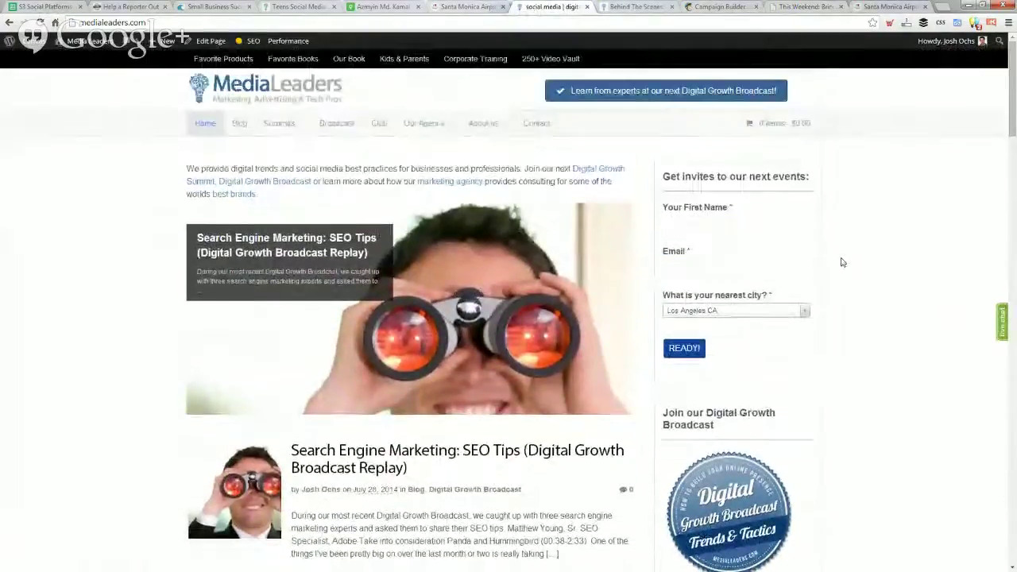